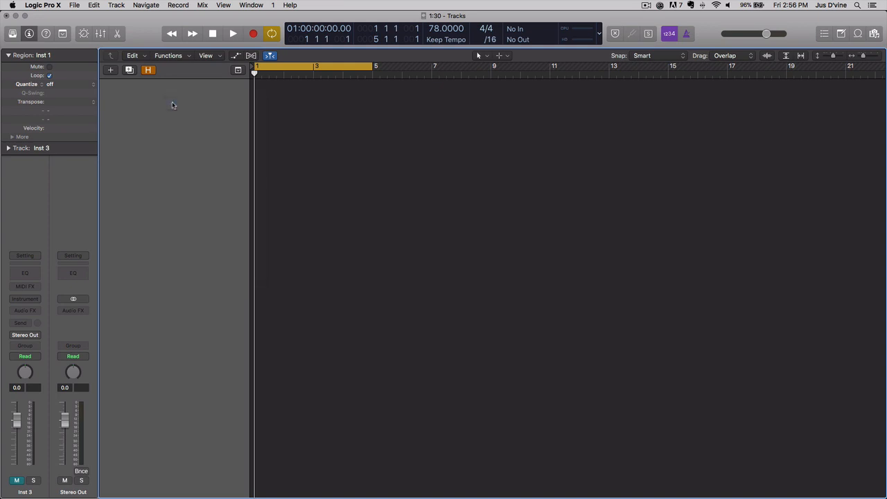
Make the Pencil the active tool in both the tracks area and the Piano Roll.
key(t)
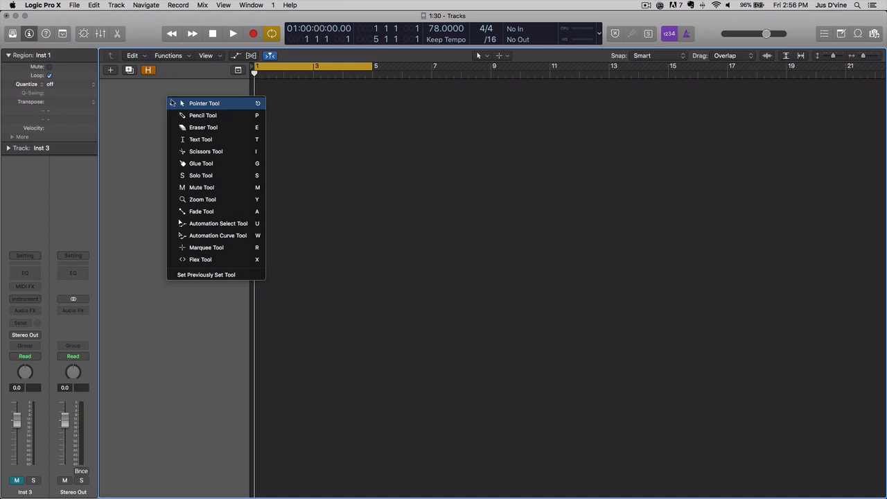
click(173, 105)
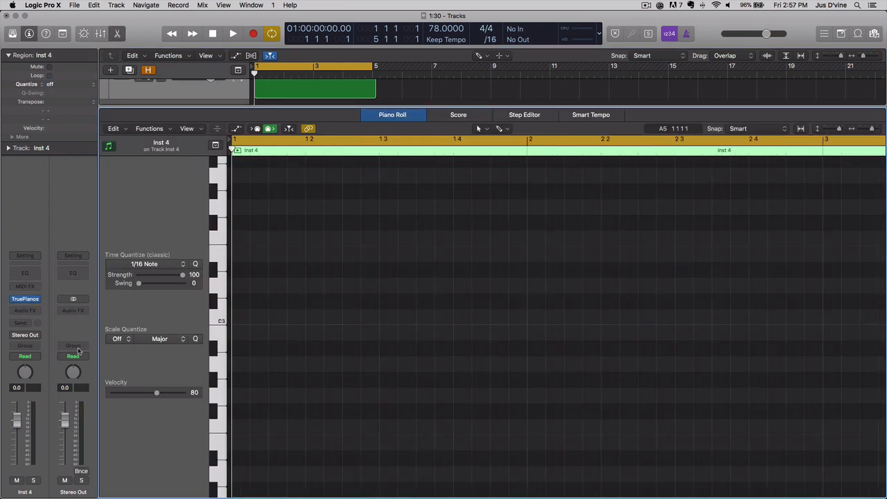
scroll(290, 347, up, 3)
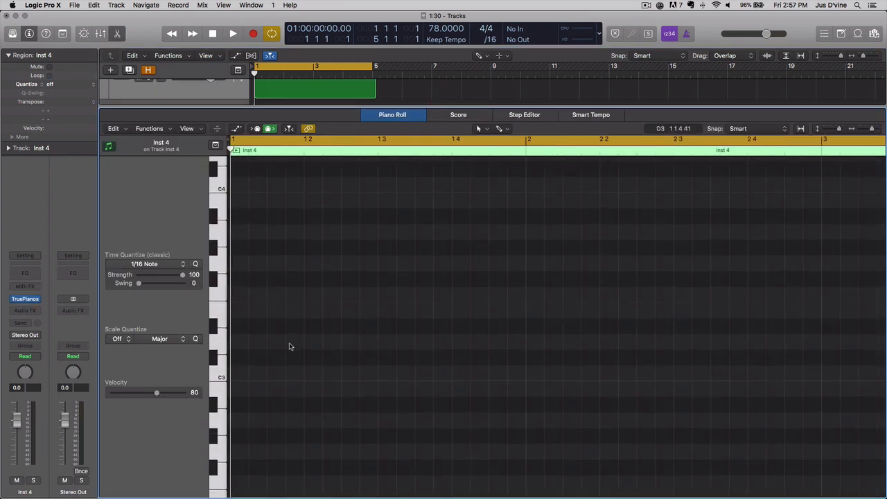
key(t)
click(293, 351)
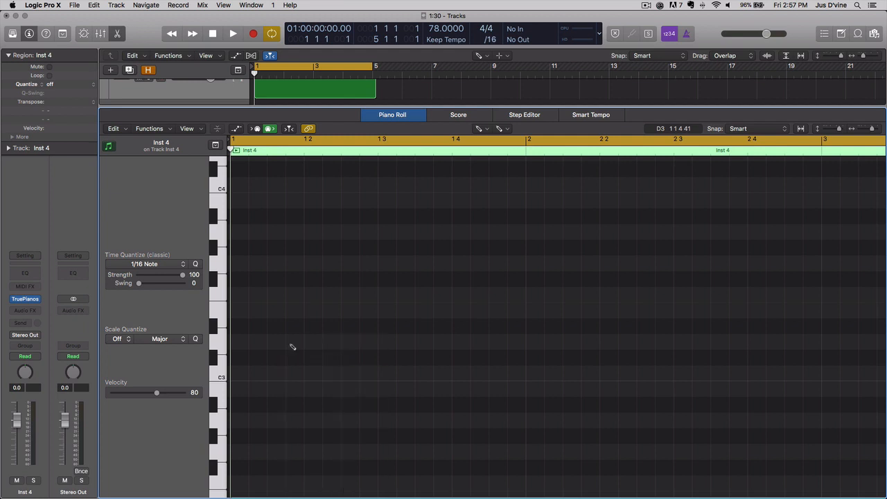
Draw the C major scale as eight stacked one-bar notes from C3 to C4, starting at bar 1.
click(239, 381)
drag(302, 377, 521, 400)
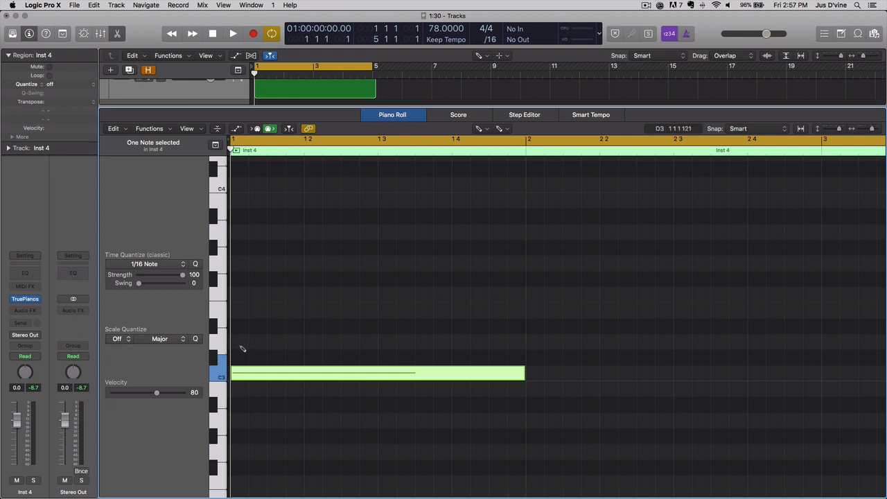
click(242, 341)
click(237, 311)
click(237, 294)
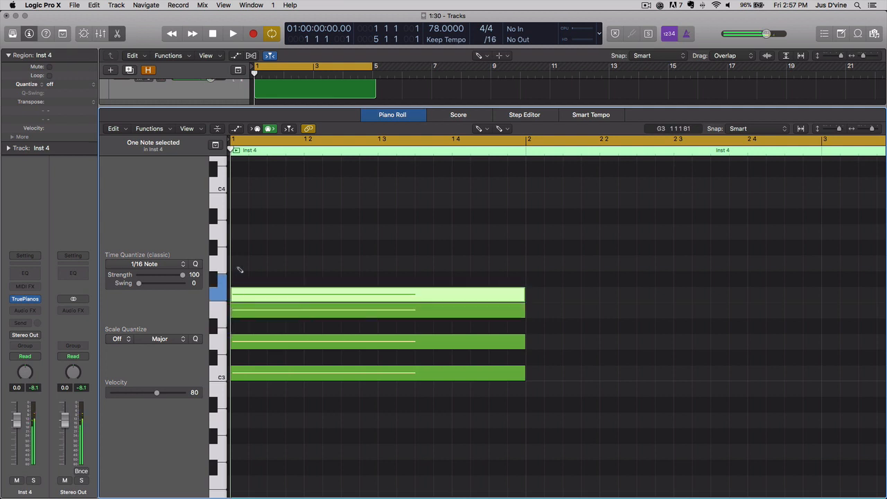
click(239, 263)
click(237, 231)
click(236, 201)
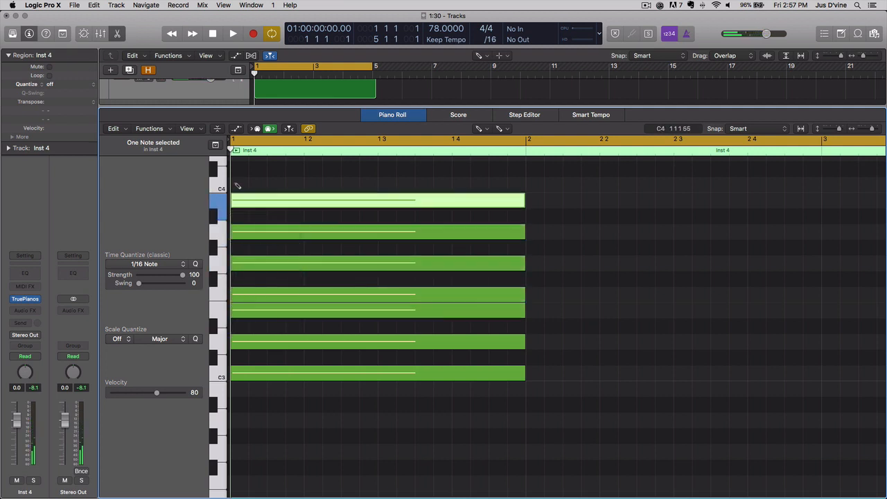
click(237, 184)
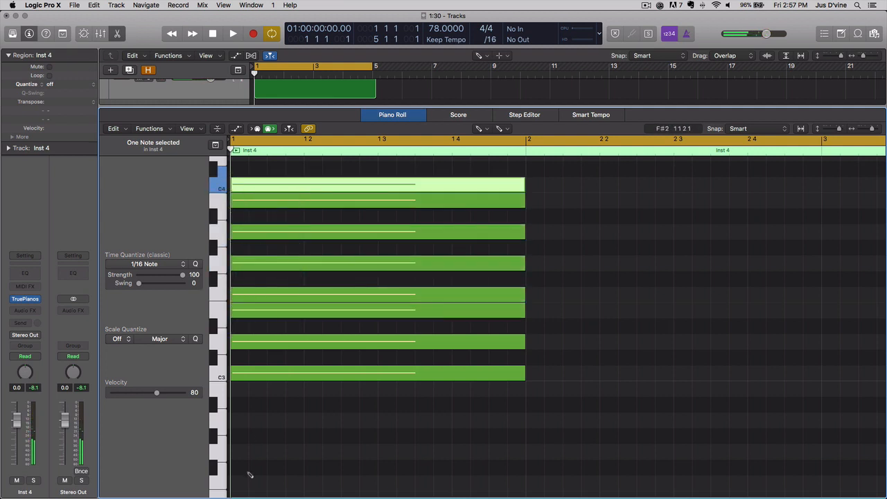
Audition the C major scale notes one by one, going up from C3 to C4.
scroll(302, 429, up, 2)
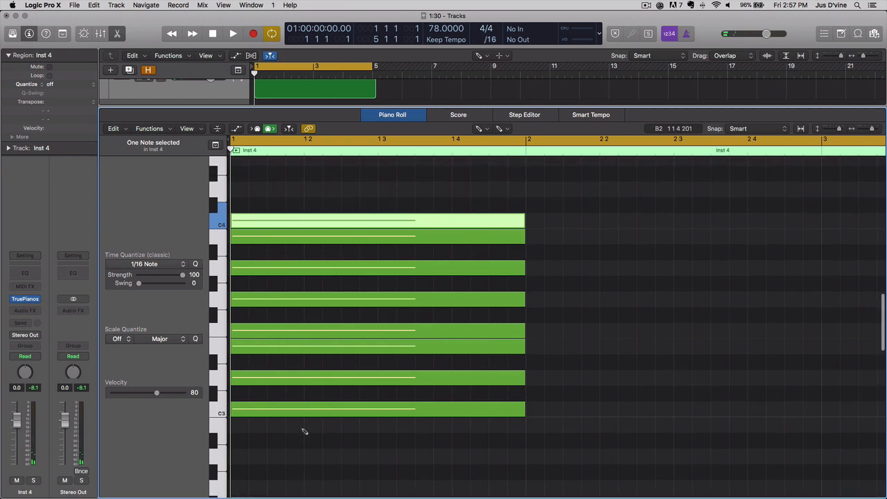
click(275, 409)
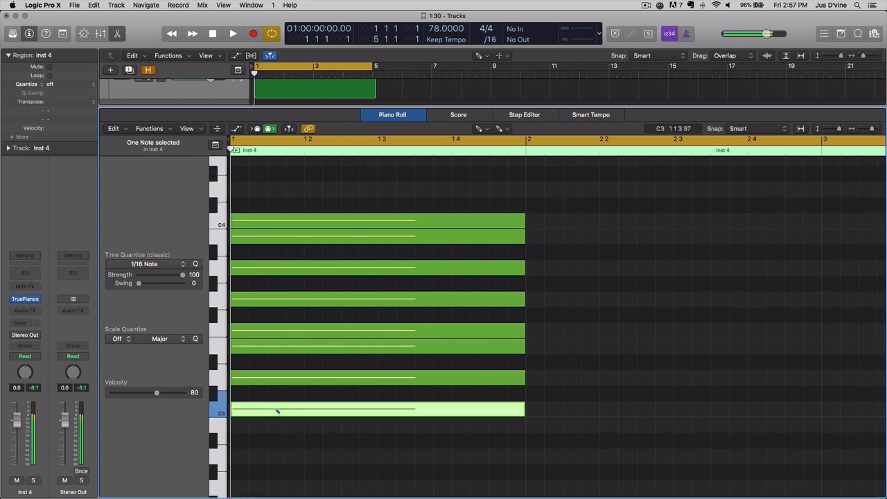
click(276, 381)
click(279, 350)
click(282, 330)
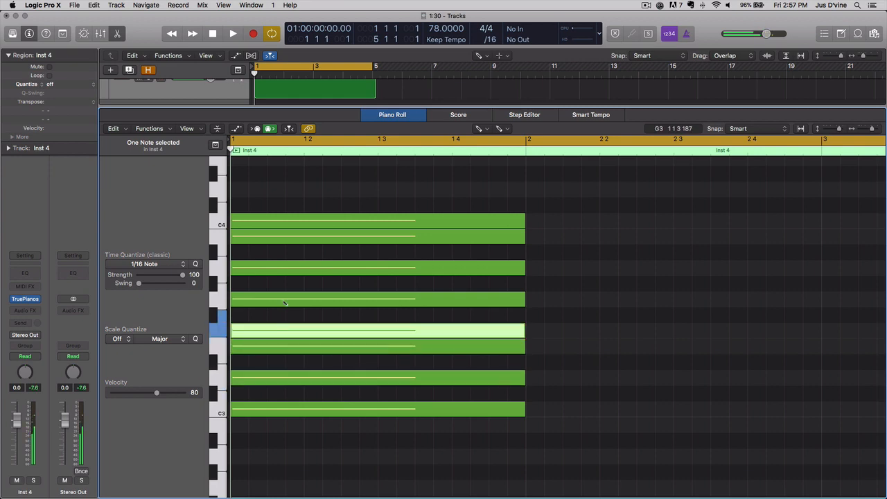
click(284, 300)
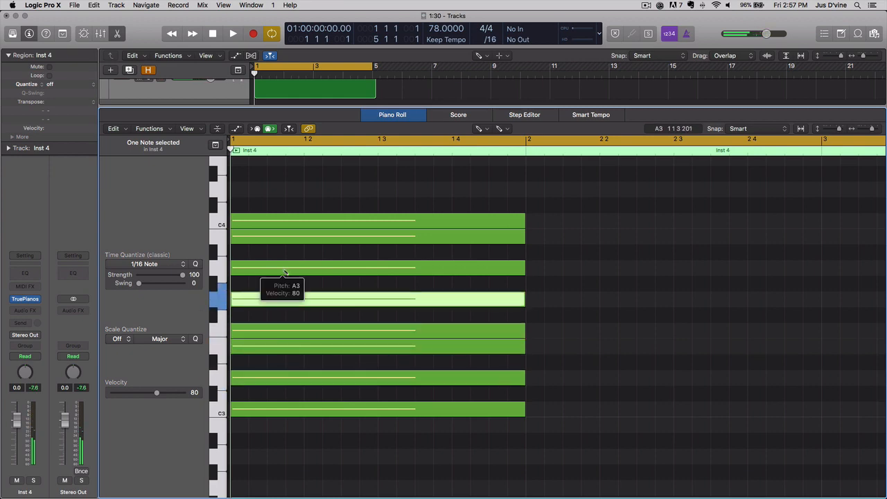
click(286, 269)
click(288, 243)
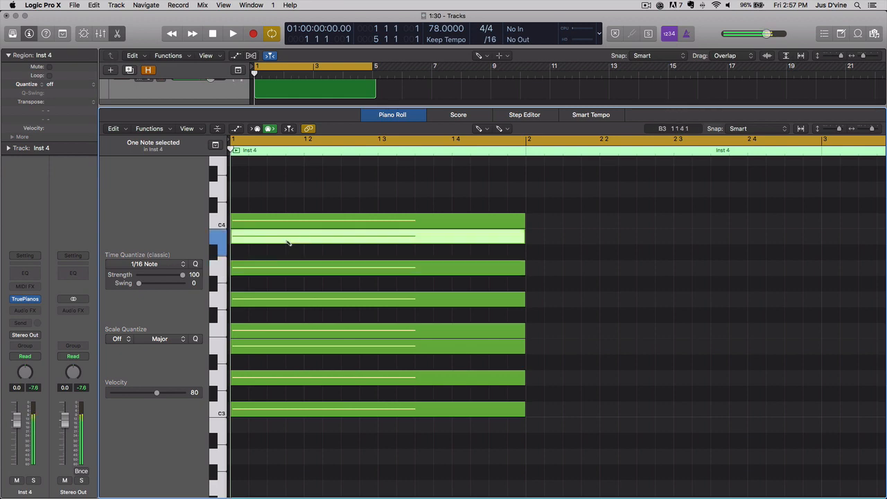
click(265, 222)
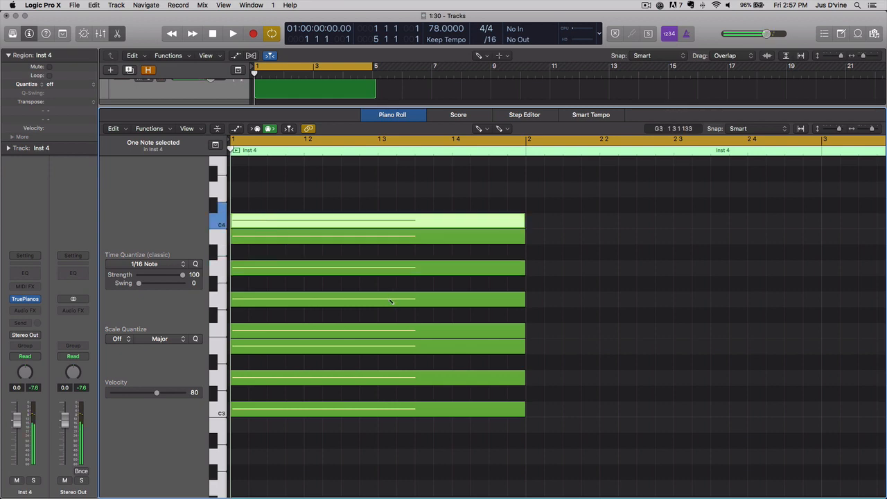
Select all eight scale notes and nudge them slightly later, returning them to the start of bar 1.
mouse_move(390, 303)
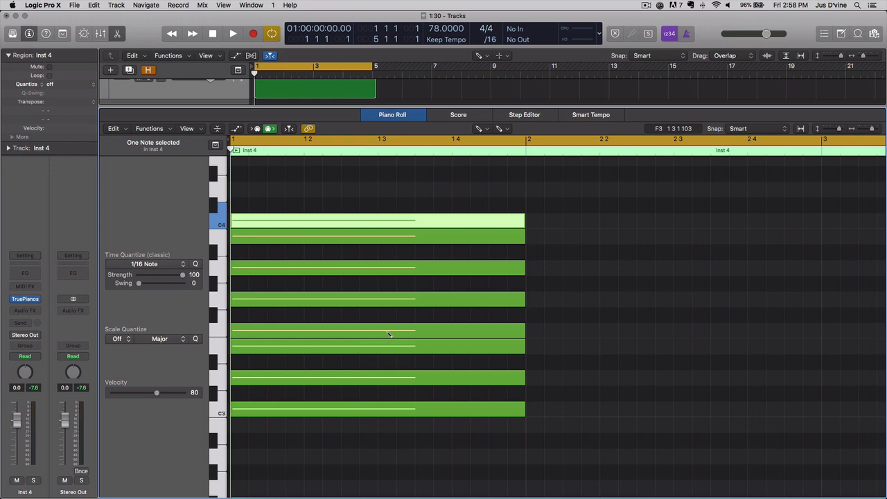
key(super+a)
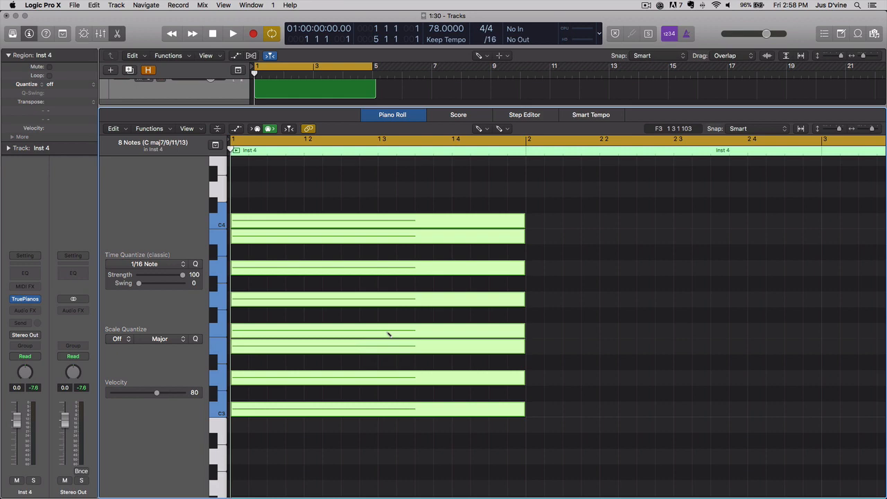
key(alt+Right)
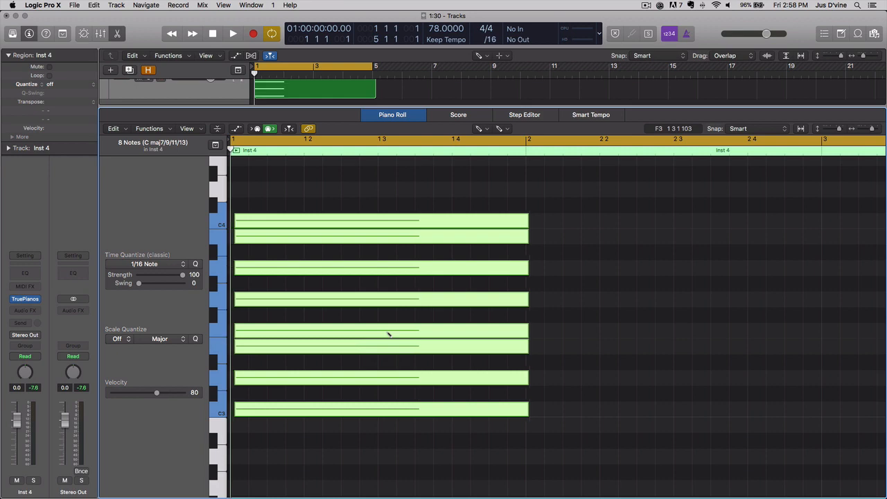
key(alt+Left)
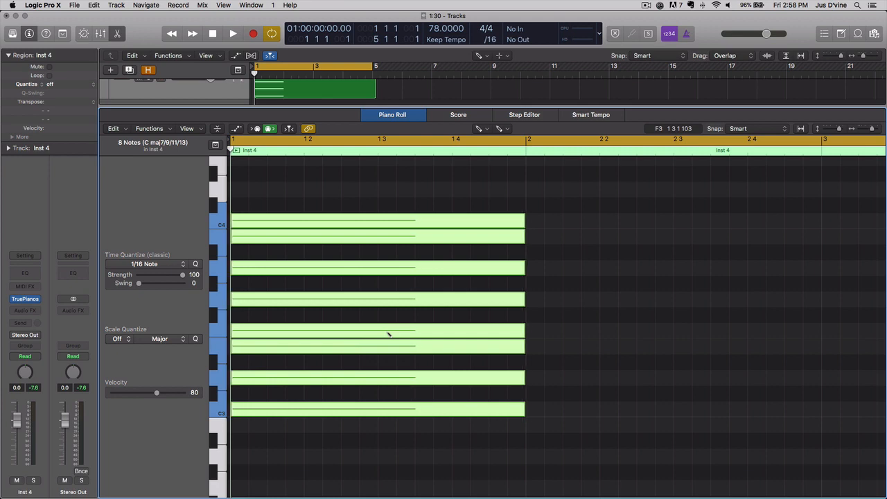
Transpose the selected scale in semitone steps, down to B♭ major and up to E major.
key(alt+Down)
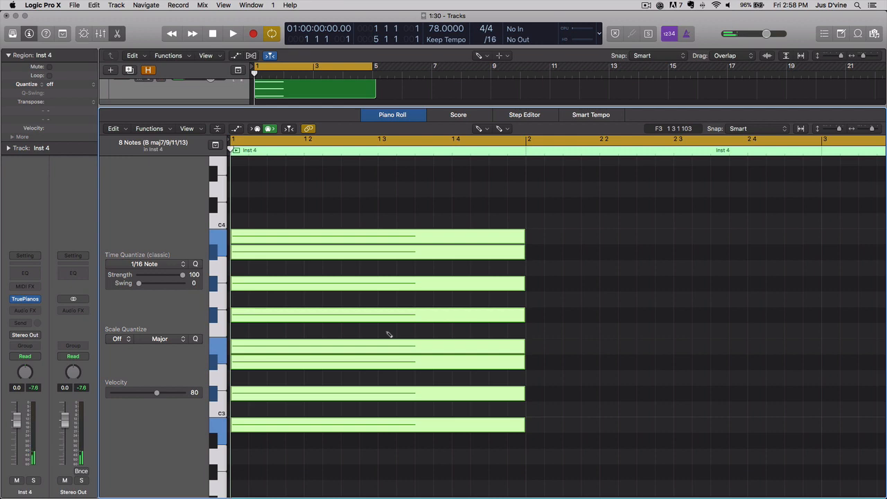
key(alt+Down)
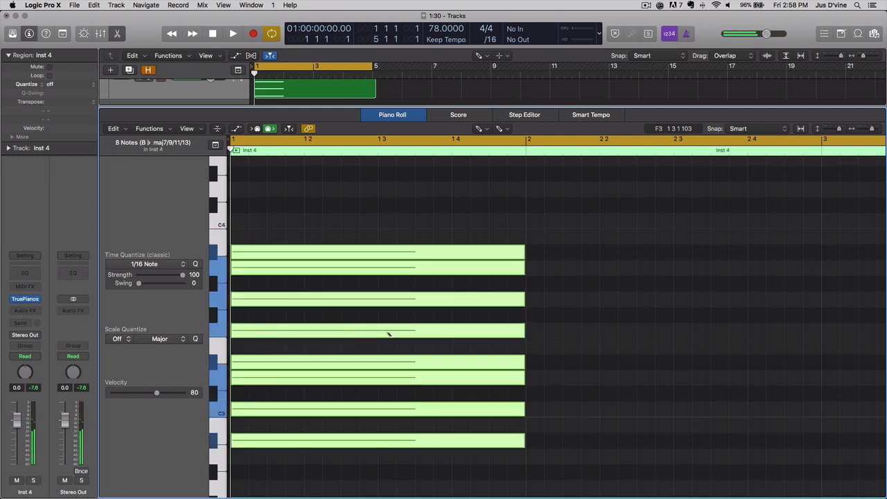
key(alt+Up)
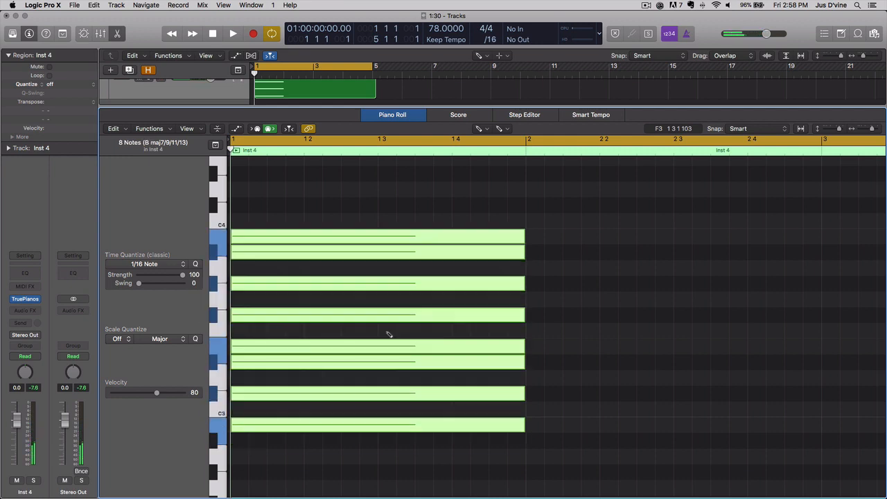
key(alt+Up)
key(alt+Up)
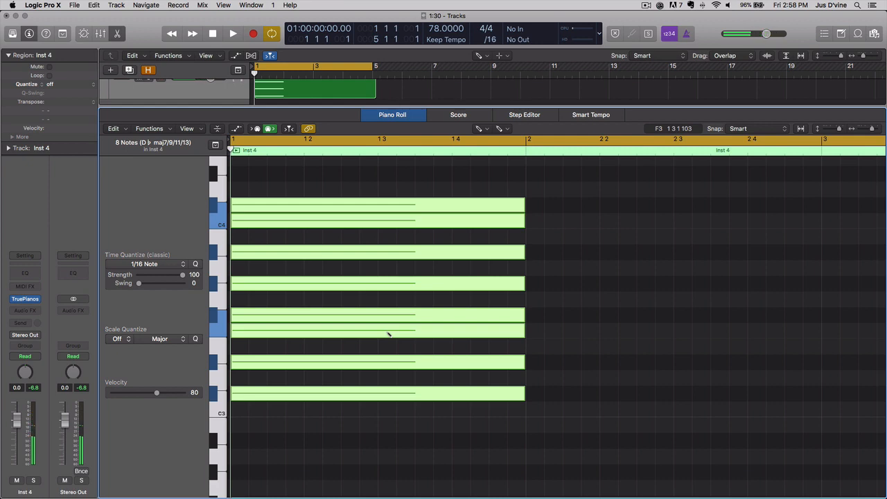
key(alt+Up)
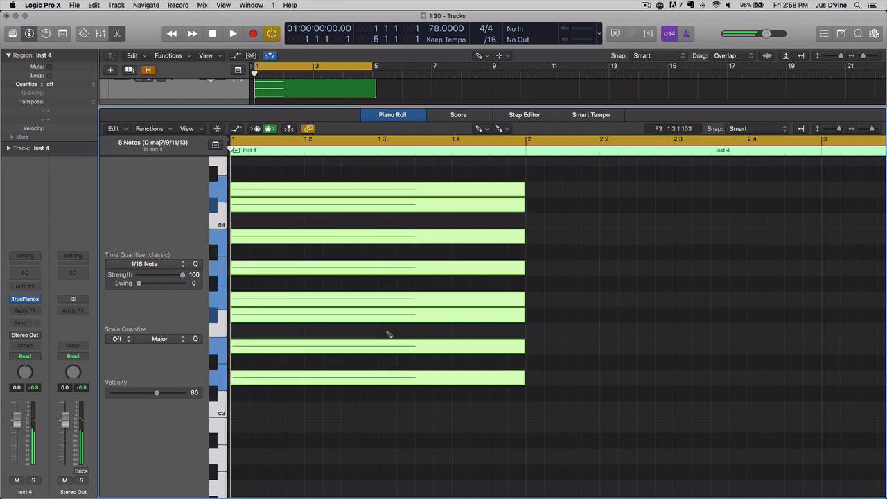
key(alt+Up)
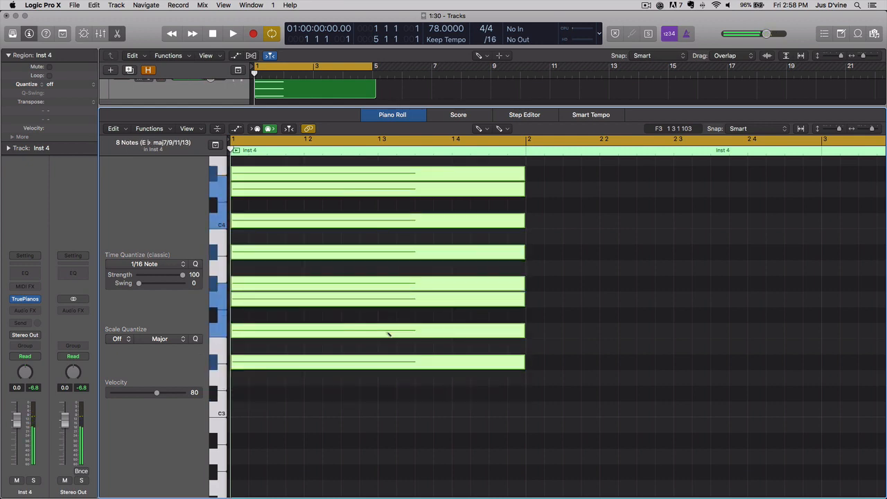
key(alt+Up)
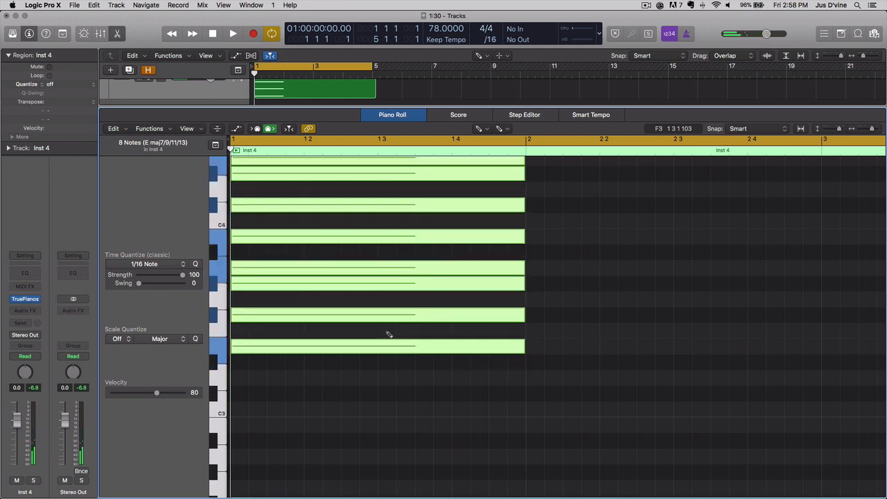
Delete all eight selected scale notes from the Inst 4 region.
scroll(388, 334, up, 3)
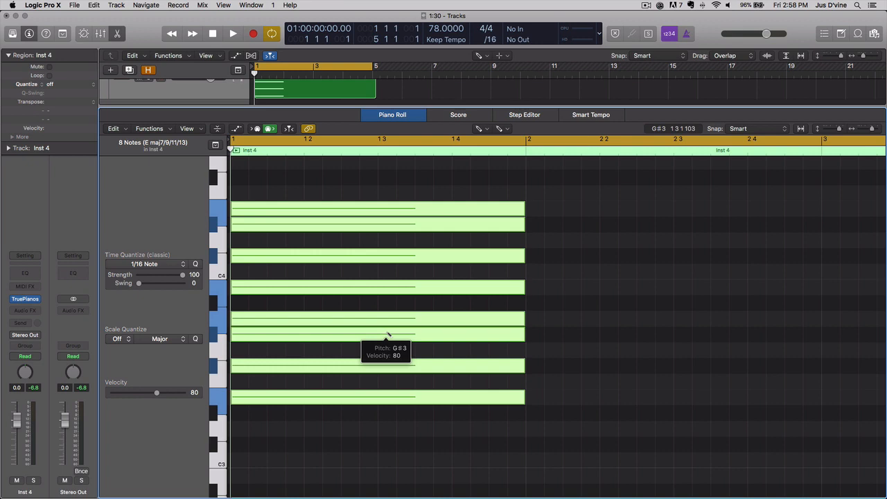
key(Delete)
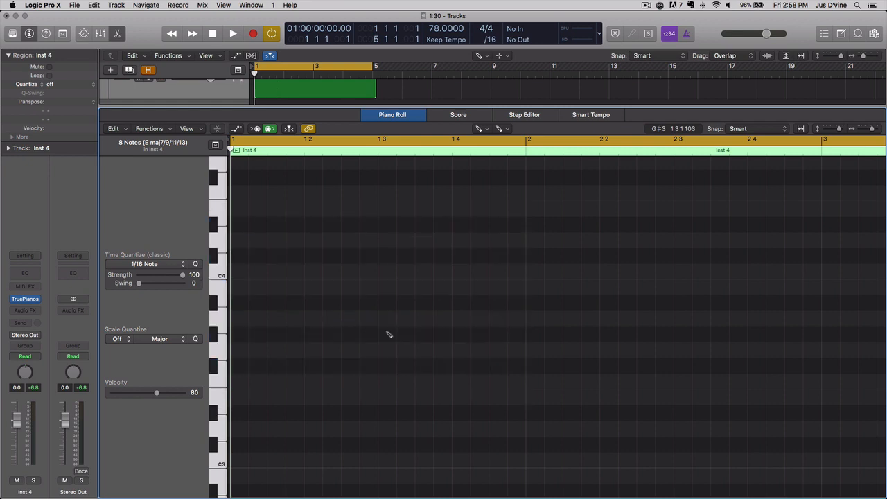
Audition the B2 and A2 keys below C3 on the Piano Roll keyboard to find the relative minor root.
scroll(397, 410, down, 5)
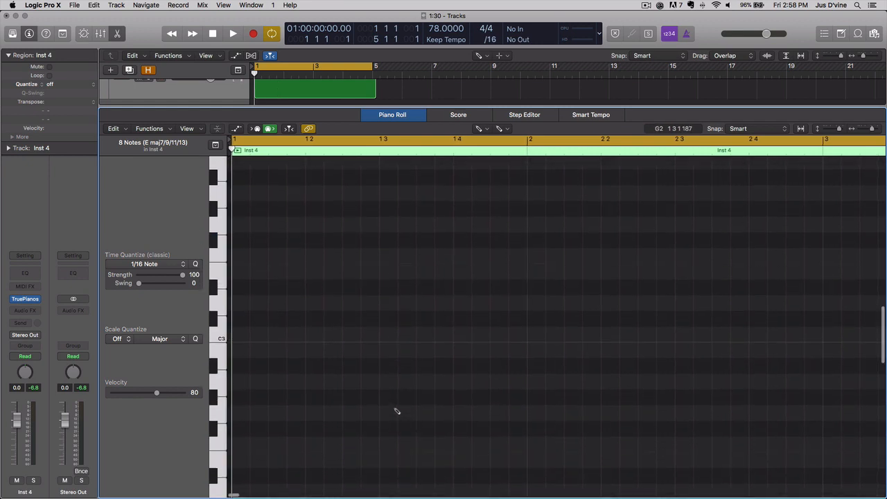
scroll(396, 411, down, 2)
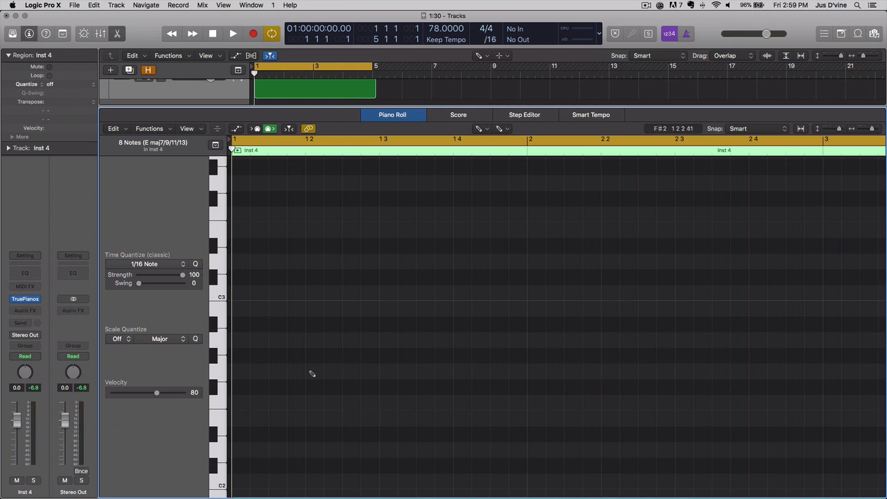
click(221, 312)
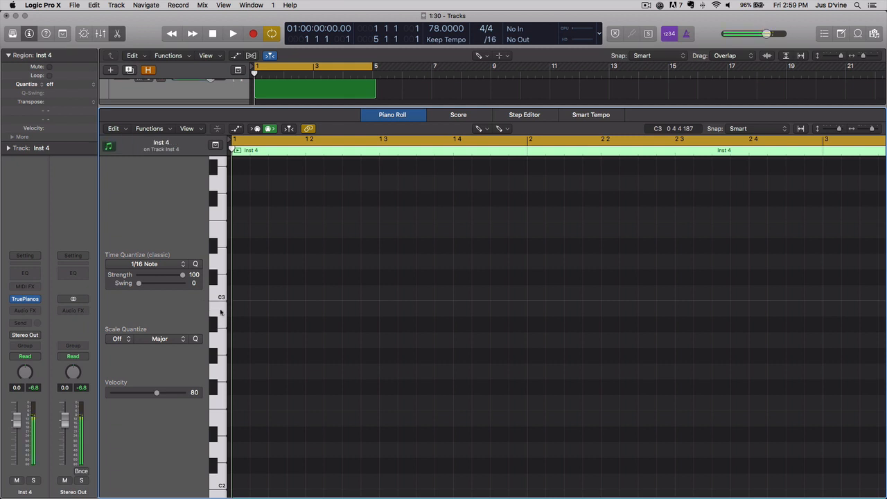
click(219, 339)
Draw the A natural minor scale as eight stacked one-bar notes from A2 to A3, starting at bar 1.
click(239, 357)
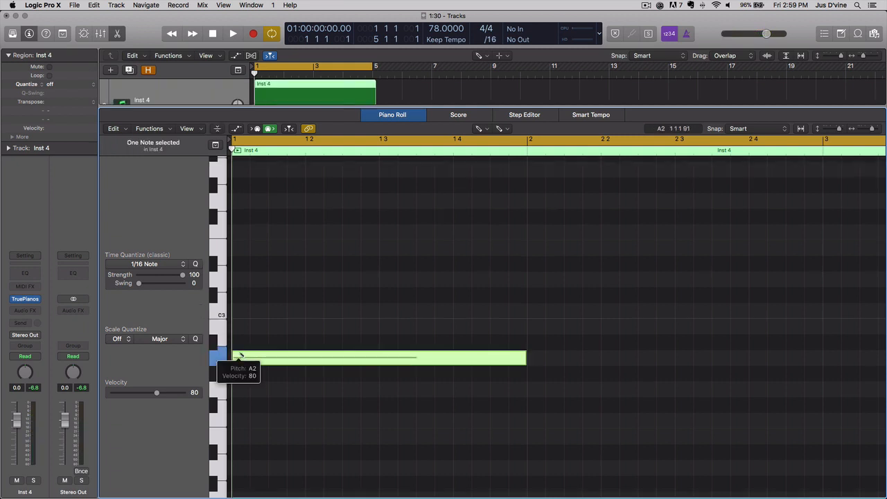
scroll(242, 357, up, 2)
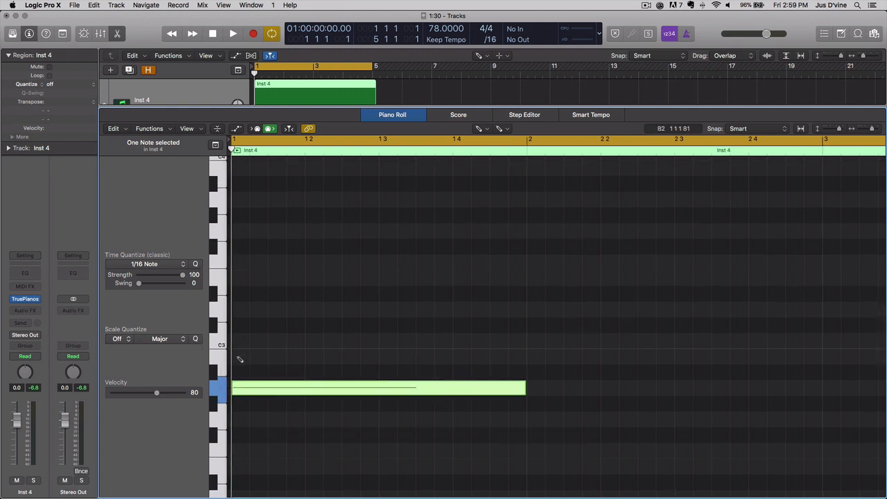
click(241, 356)
click(241, 340)
click(243, 309)
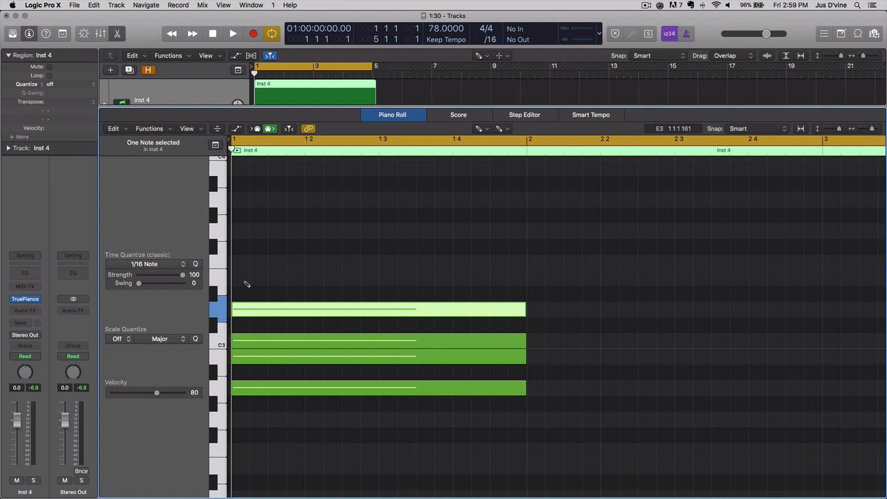
click(244, 279)
click(243, 263)
click(243, 231)
scroll(242, 234, up, 4)
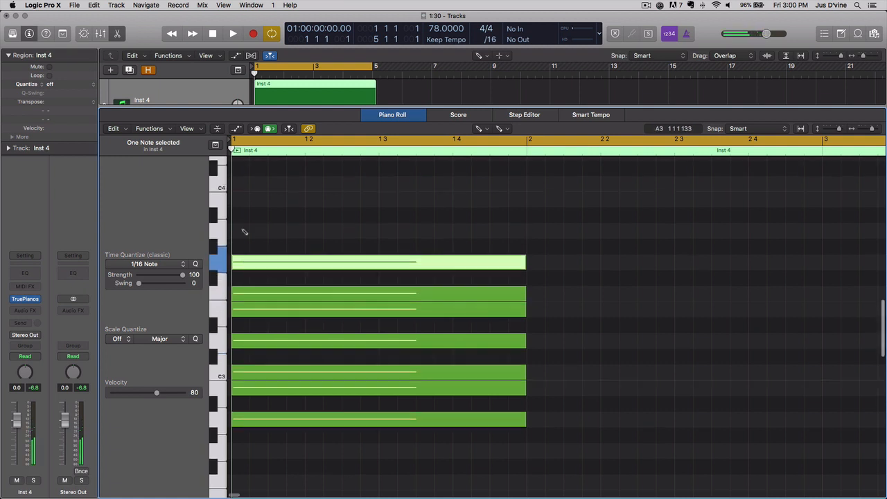
click(237, 257)
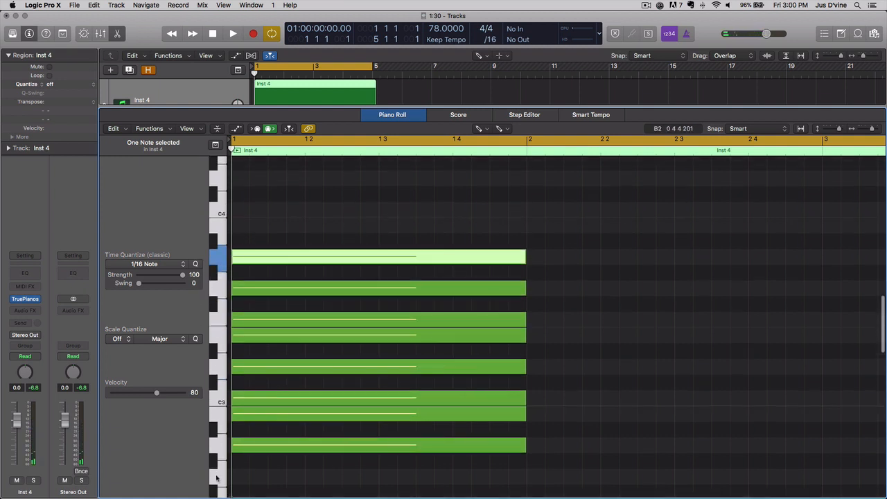
Audition the eight A natural minor notes one by one, ascending from A2 to A3.
click(254, 450)
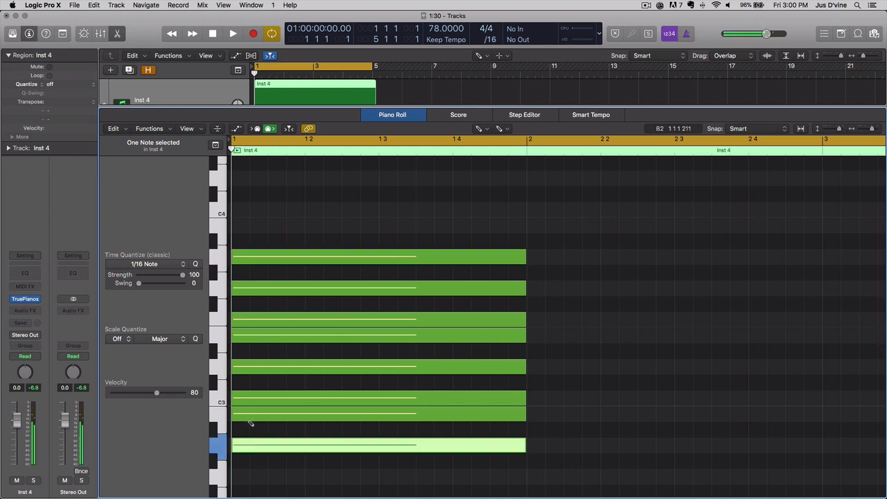
click(251, 416)
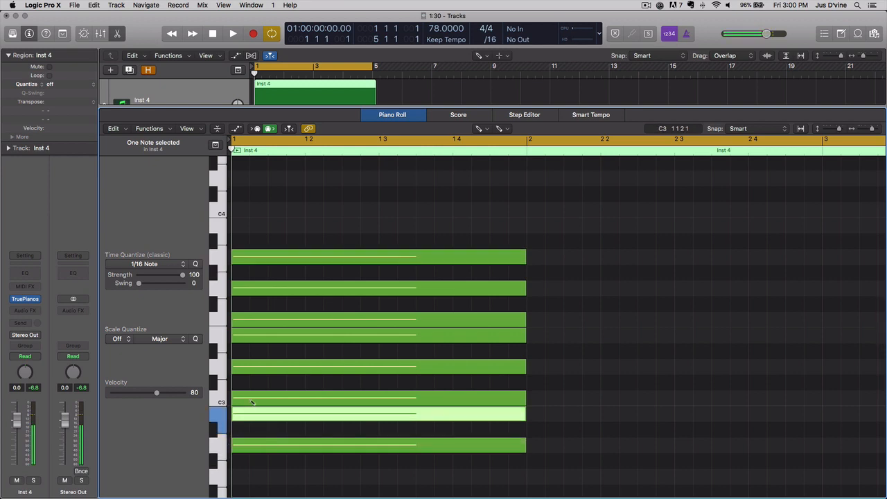
click(252, 399)
click(246, 367)
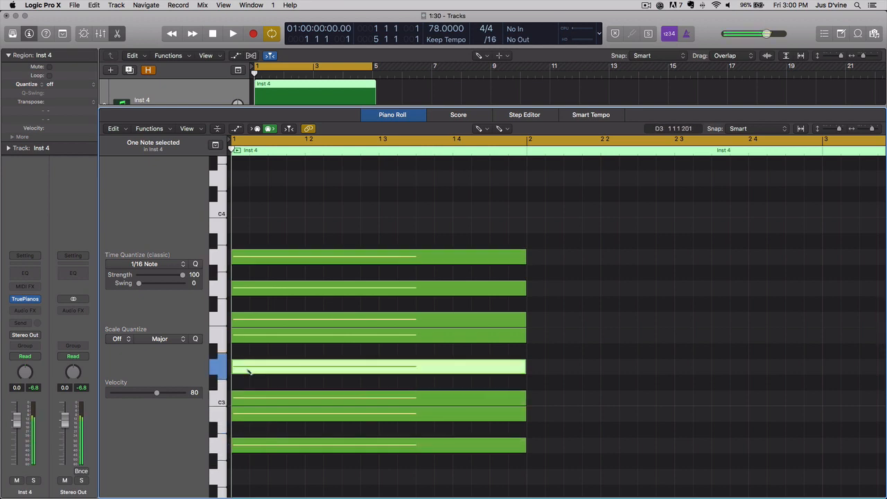
click(246, 338)
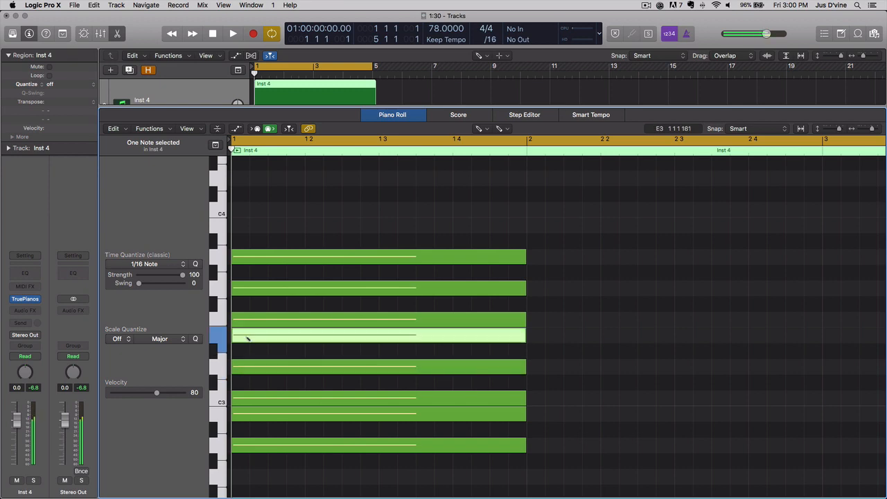
click(247, 321)
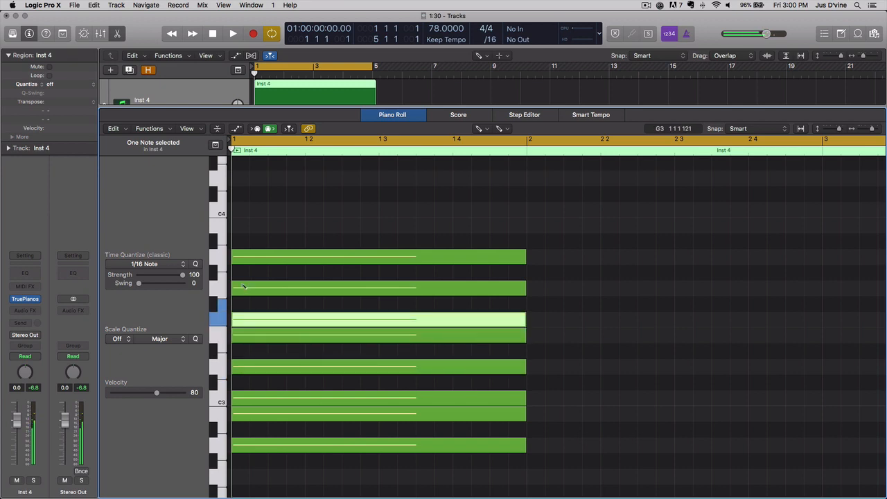
click(244, 288)
click(241, 259)
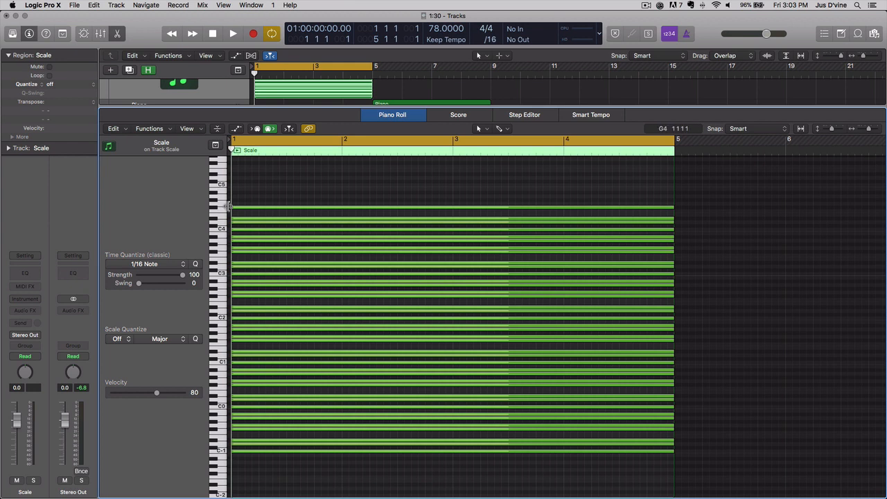
Check the C4 and C5 rows of the four-bar Scale region using the Piano Roll keyboard.
click(222, 229)
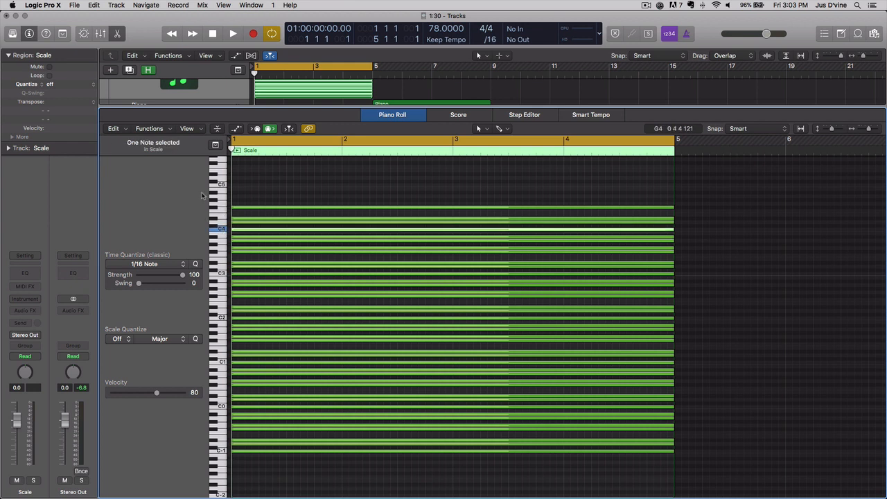
click(223, 185)
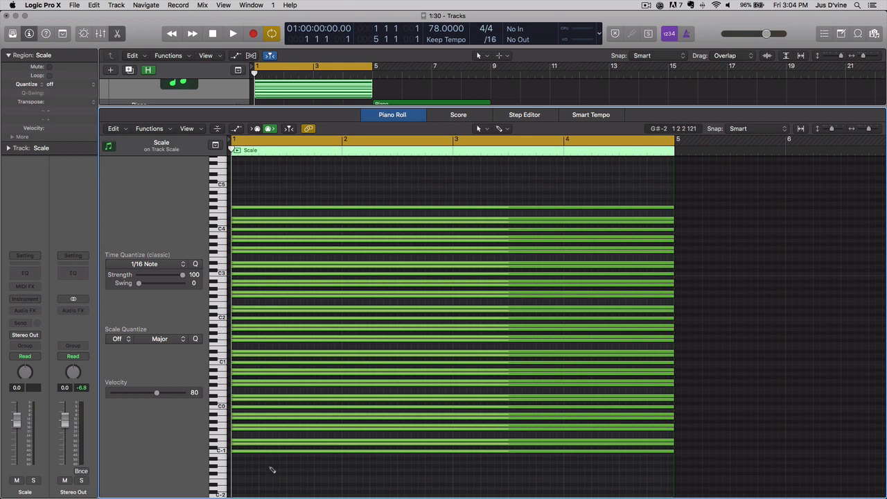
Transpose all the Scale region's notes down four semitones to G♯ and back up four semitones to C.
key(super+a)
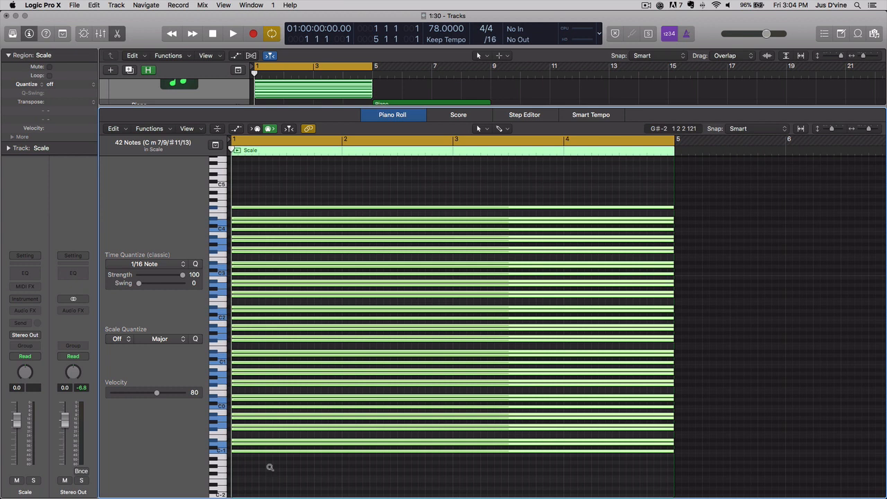
key(alt+Down)
key(alt+Down)
key(alt+Down)
key(alt+Down)
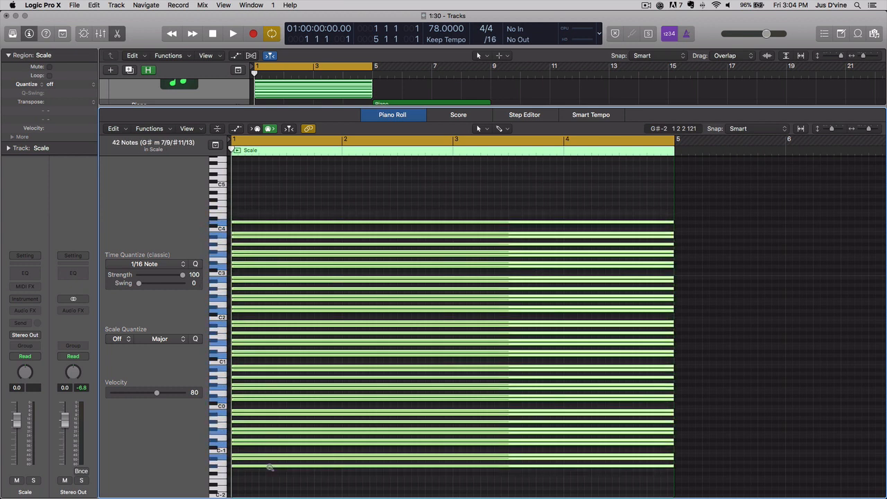
key(alt+Up)
key(alt+Up)
key(alt+Up)
key(alt+Up)
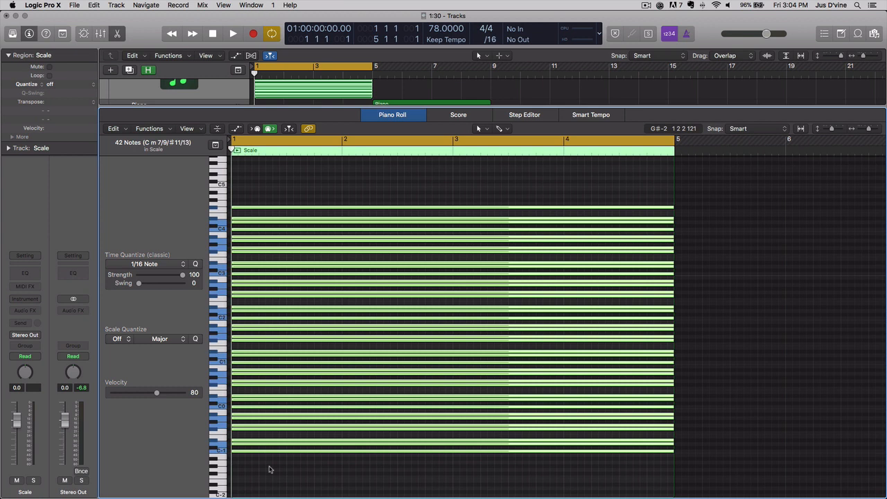
Check the row below the stack and the lowest C-1 scale note using the Piano Roll keyboard, and clear the selection.
click(224, 462)
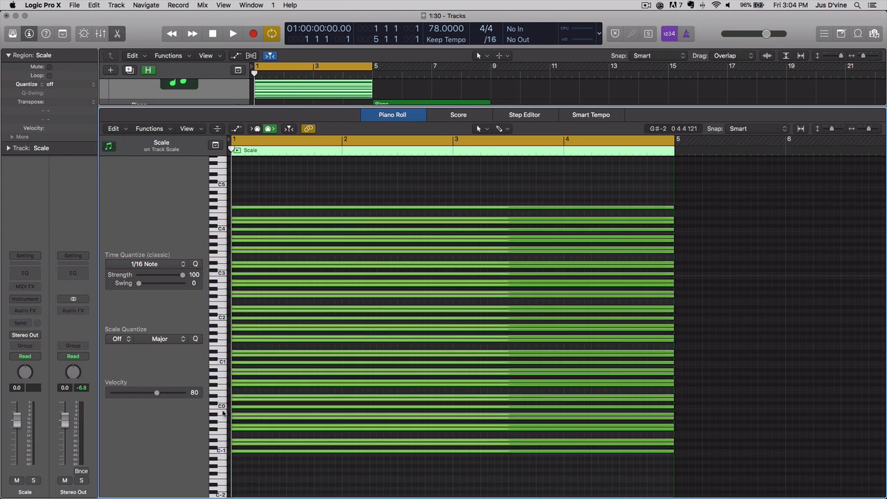
click(223, 451)
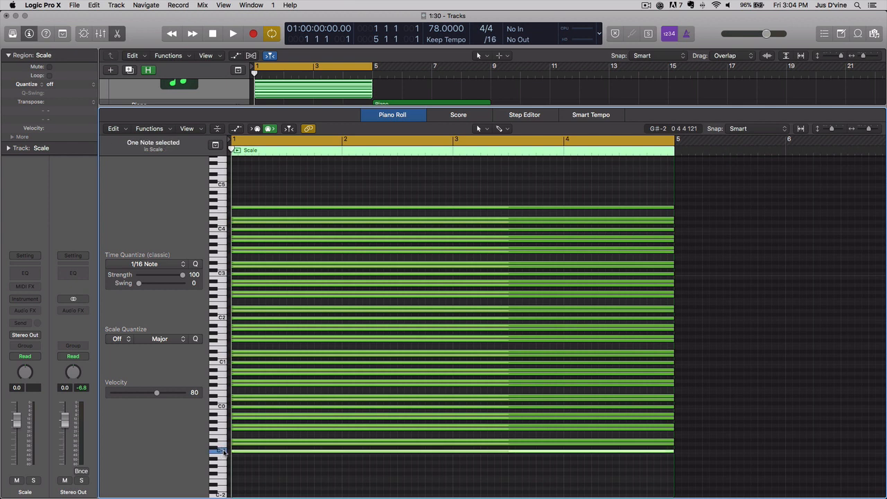
click(218, 449)
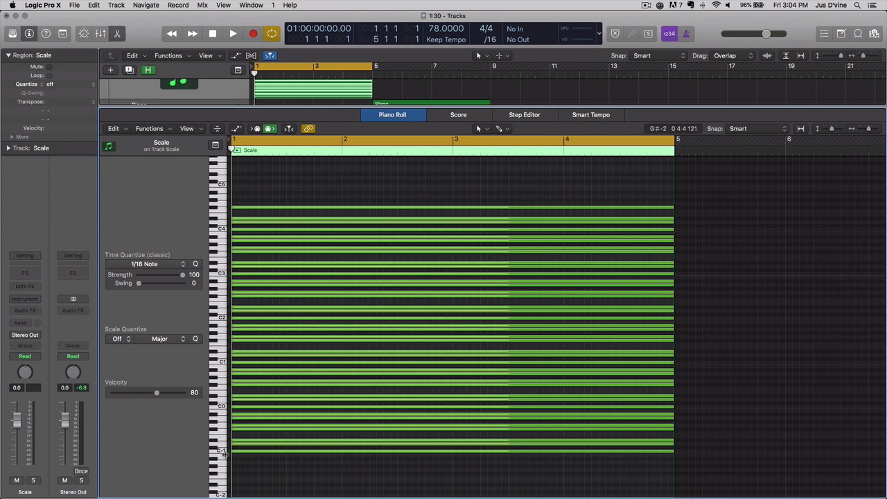
Return to the full Tracks area and loop the Scale region out to bar 9, above the Piano region.
key(x)
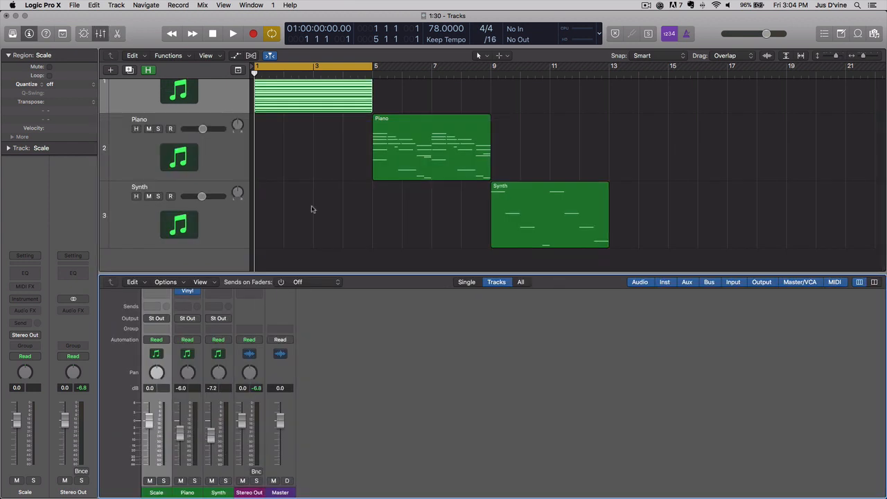
key(x)
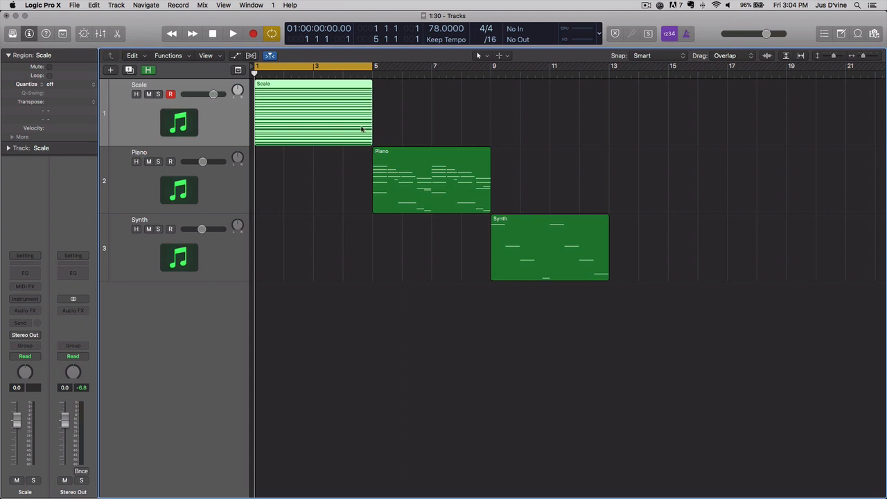
click(208, 196)
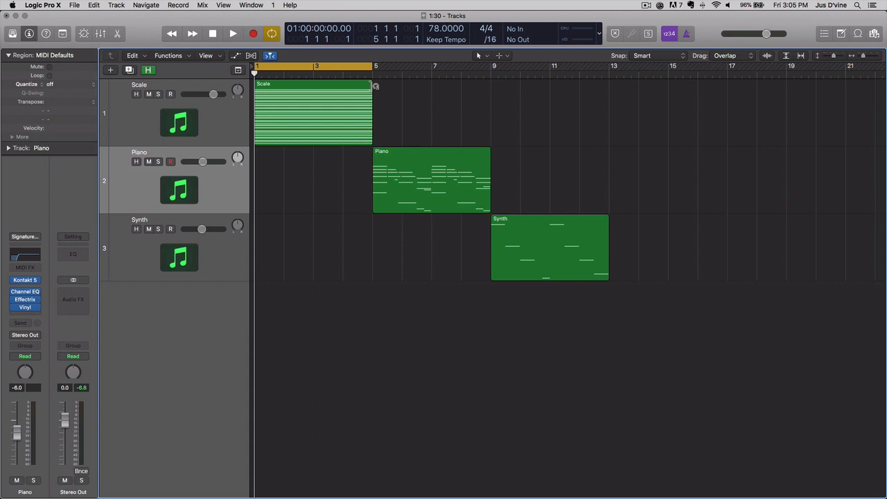
drag(374, 86, 493, 103)
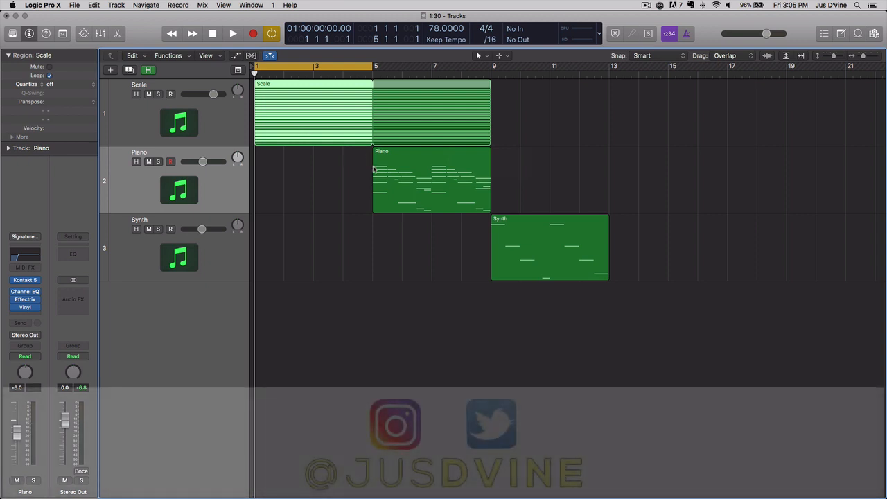
Open the Scale and Piano regions together in the Piano Roll, with the cycle range moved to bars 5 to 9.
shift+click(418, 178)
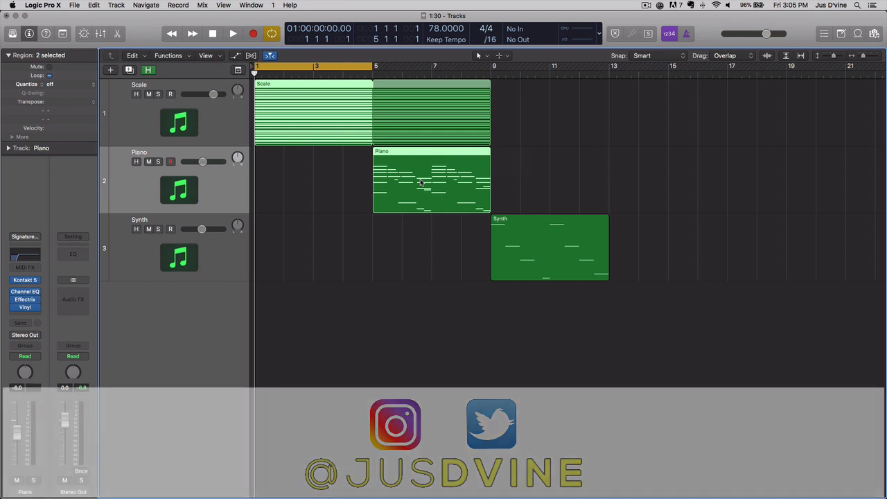
drag(333, 66, 450, 67)
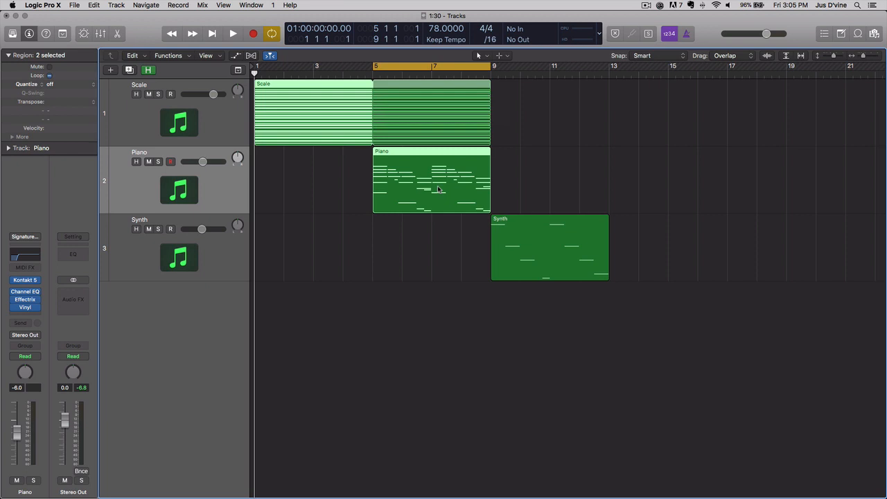
double_click(438, 189)
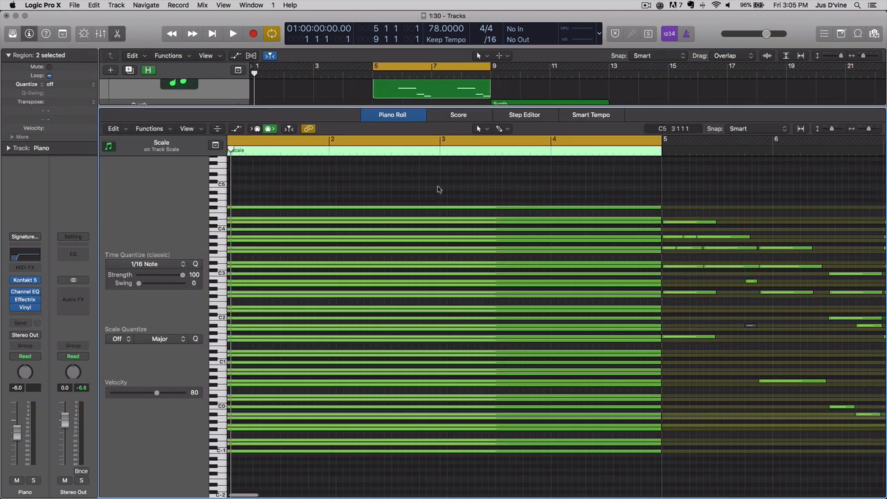
scroll(437, 189, right, 3)
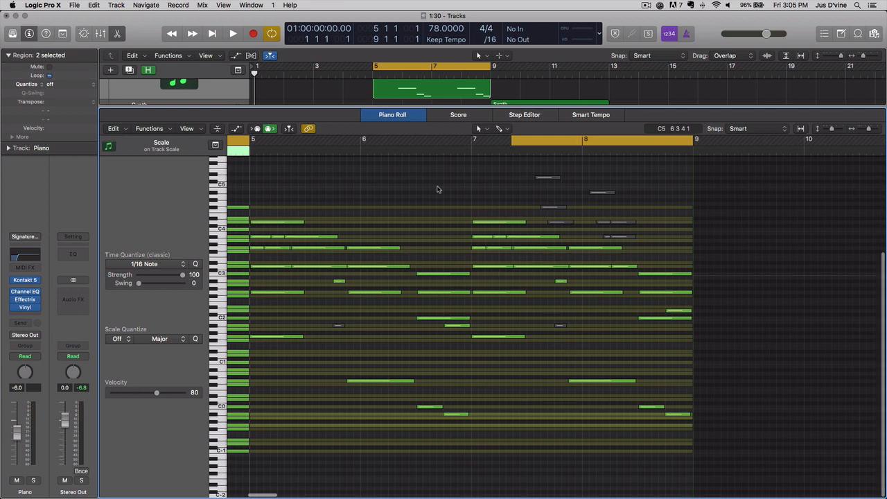
scroll(437, 188, left, 1)
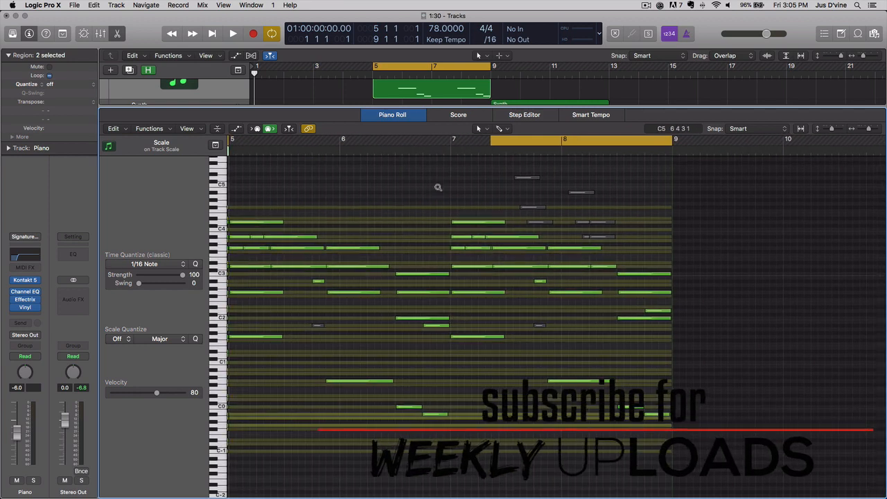
ctrl+alt+click(428, 187)
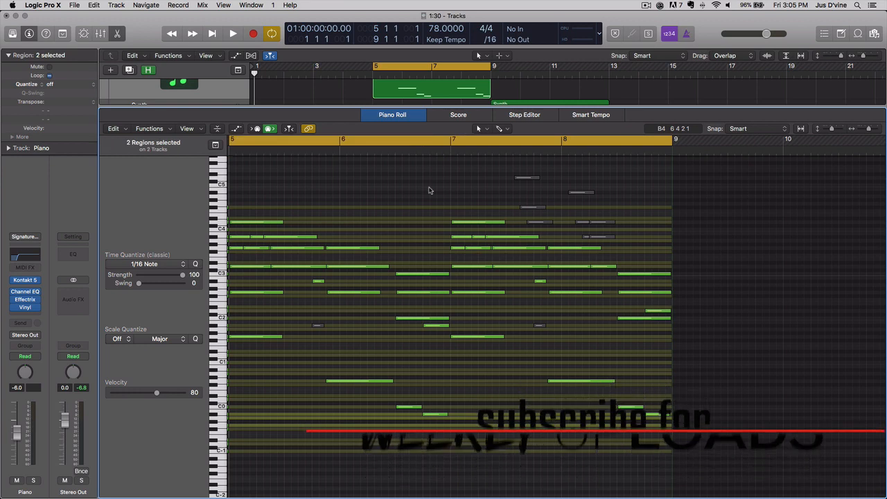
Play the opening of the Piano part in bar 5 against the looped scale rows and stop playback.
key(super+Down)
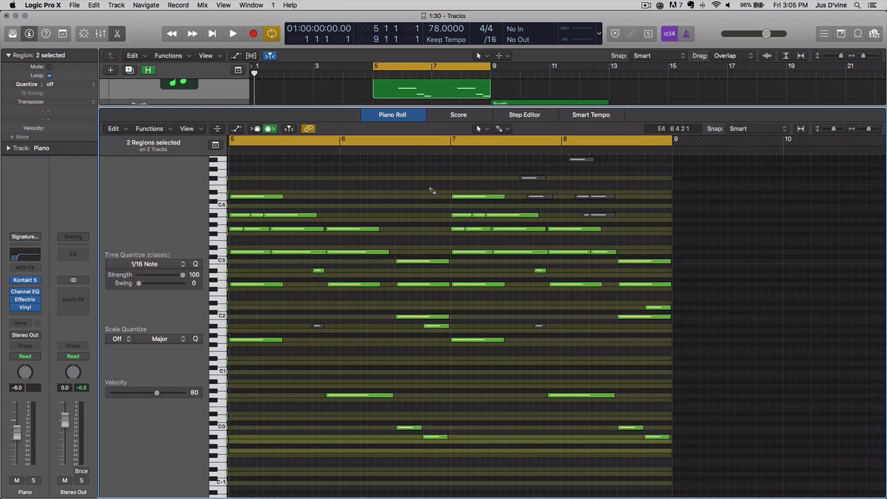
key(super+Down)
key(super+Up)
key(space)
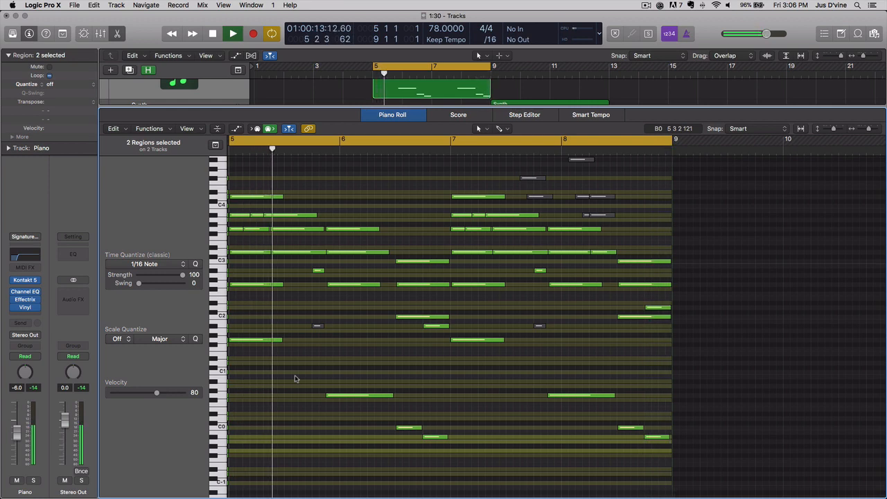
key(space)
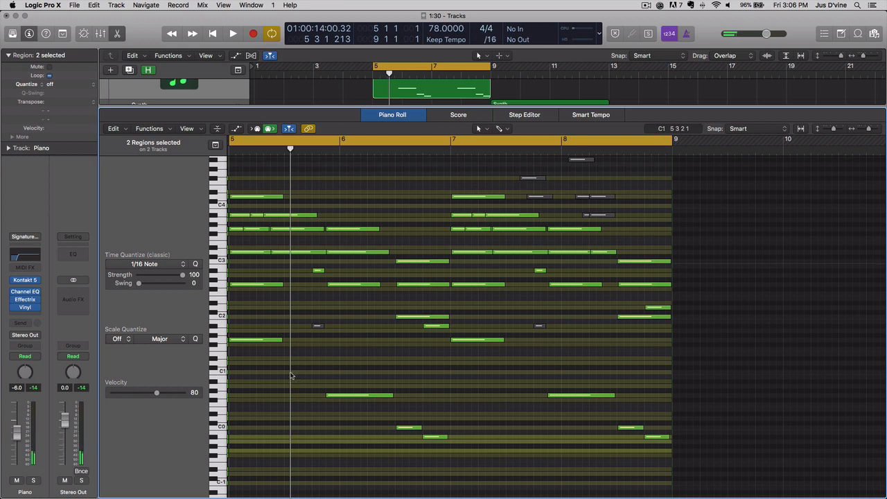
Try the Piano Roll's collapsed view of only the used pitches and restore the full keyboard.
click(217, 131)
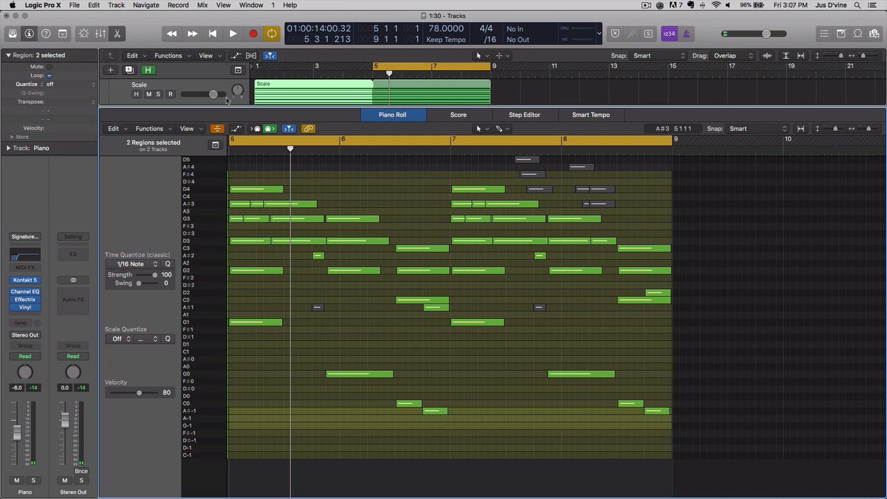
click(217, 126)
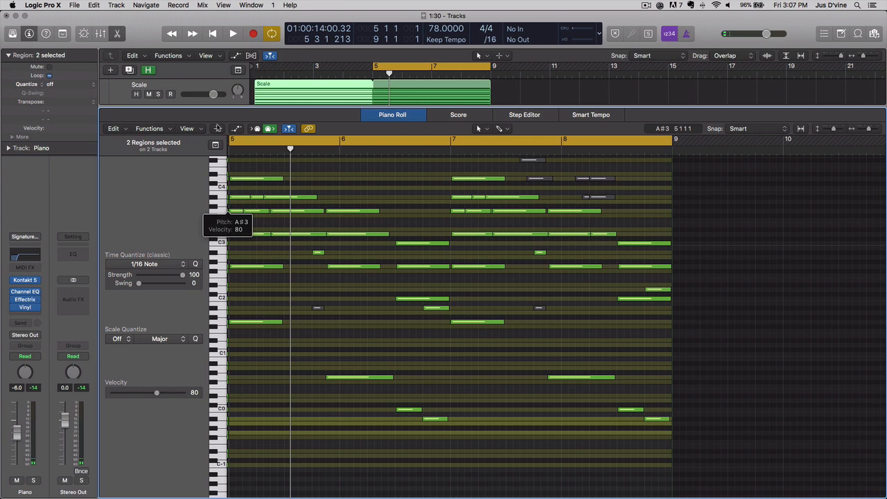
Return to the full Tracks area and loop the Piano region out to bar 13, above the Synth region.
key(x)
click(303, 232)
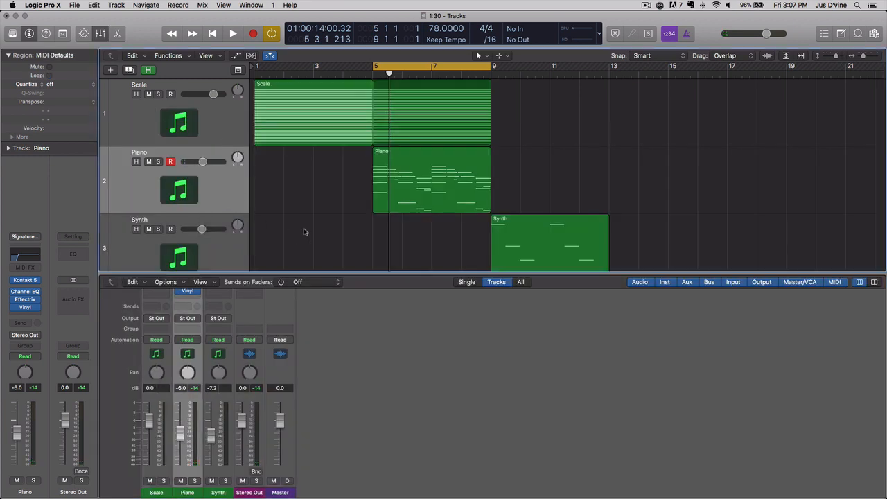
key(x)
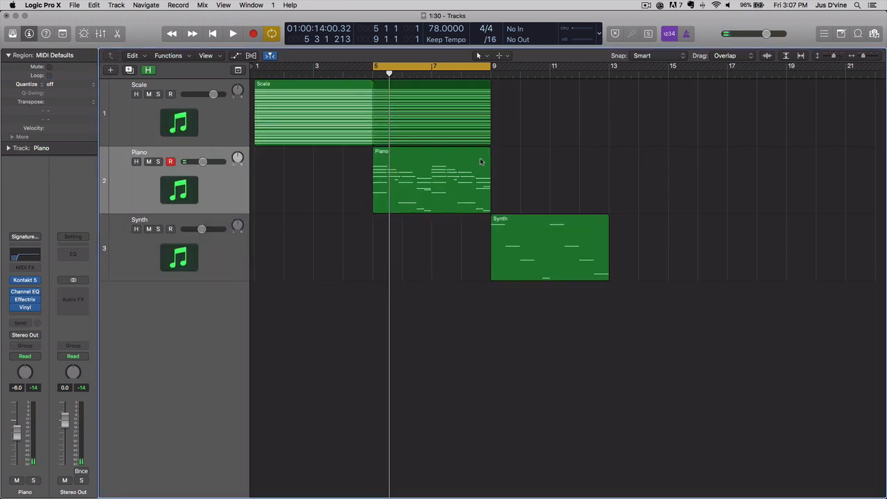
drag(490, 153, 609, 177)
click(349, 207)
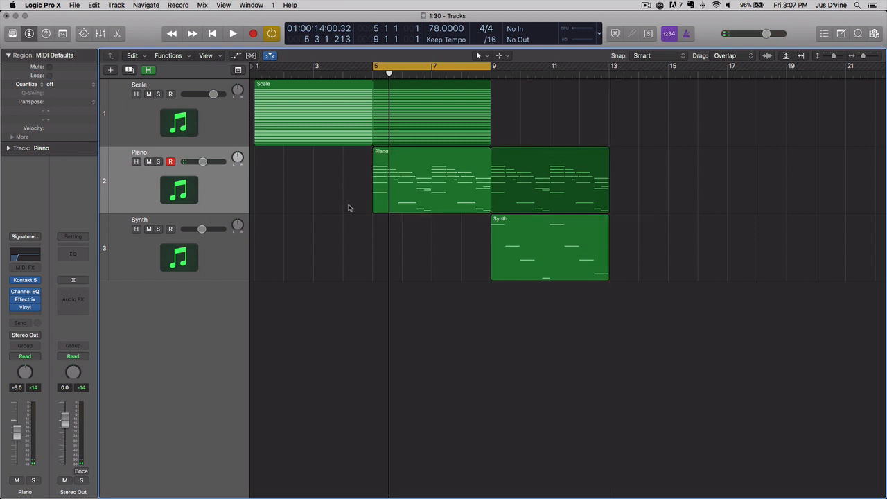
Open the Piano and Synth regions together in the Piano Roll at bar 9, with the cycle range moved to bars 9 to 13.
click(412, 187)
drag(401, 65, 519, 65)
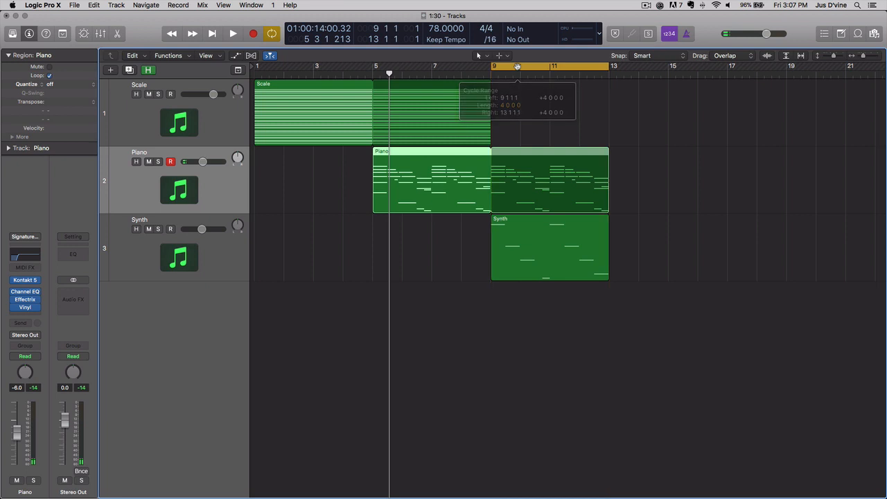
click(411, 229)
drag(579, 318, 485, 190)
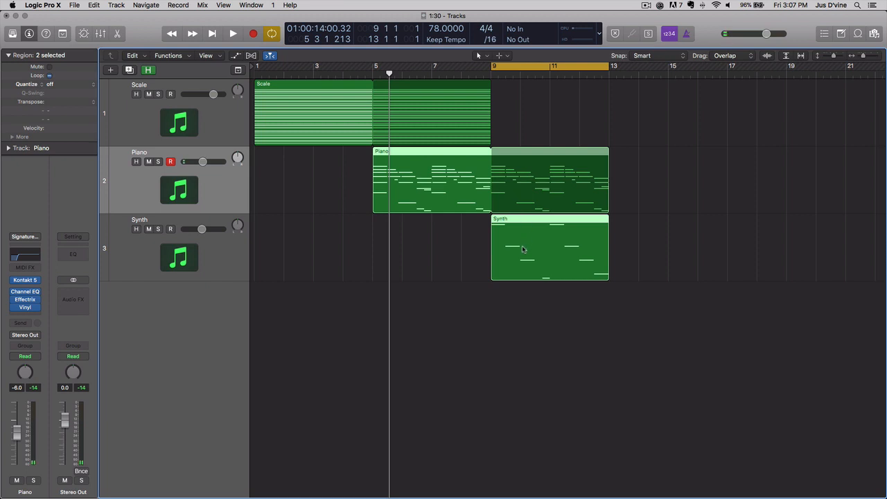
key(p)
scroll(522, 250, right, 10)
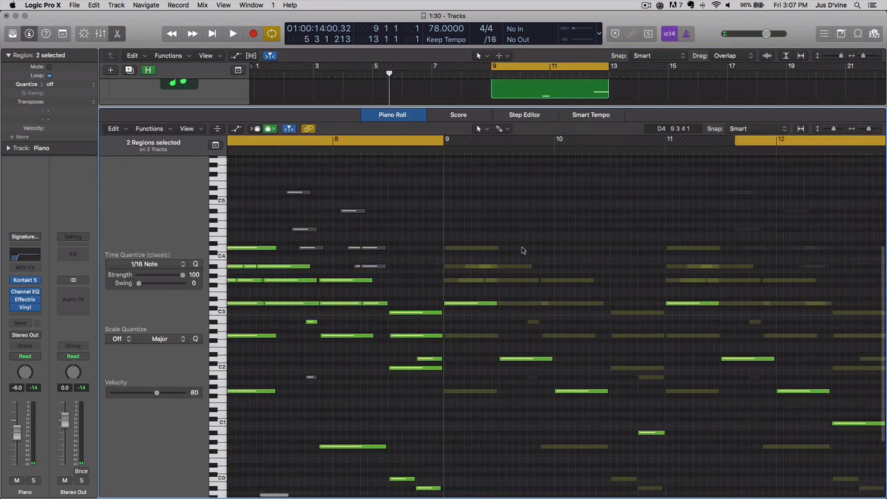
Play the Synth notes in bars 9 to 13 against the looped Piano notes and stop playback.
scroll(522, 250, right, 3)
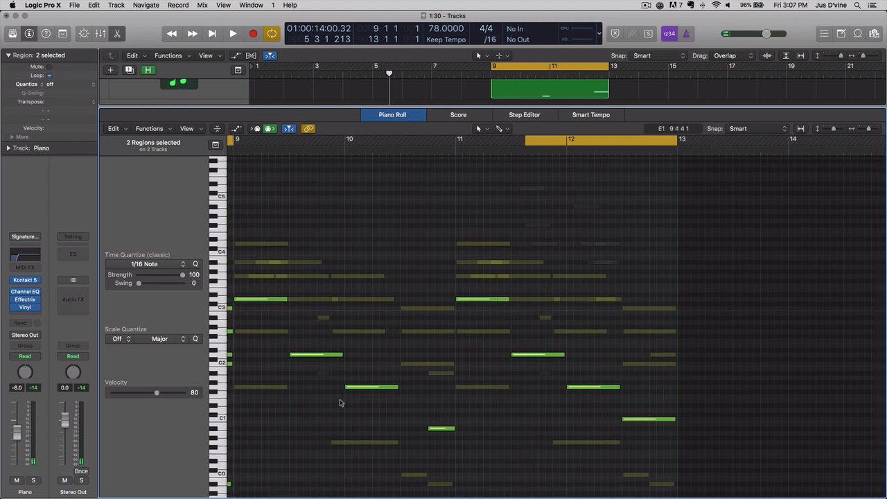
key(space)
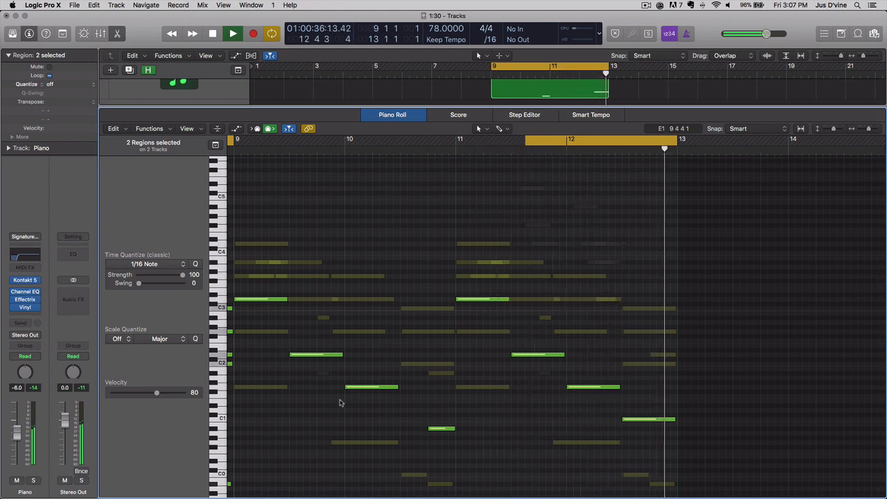
key(space)
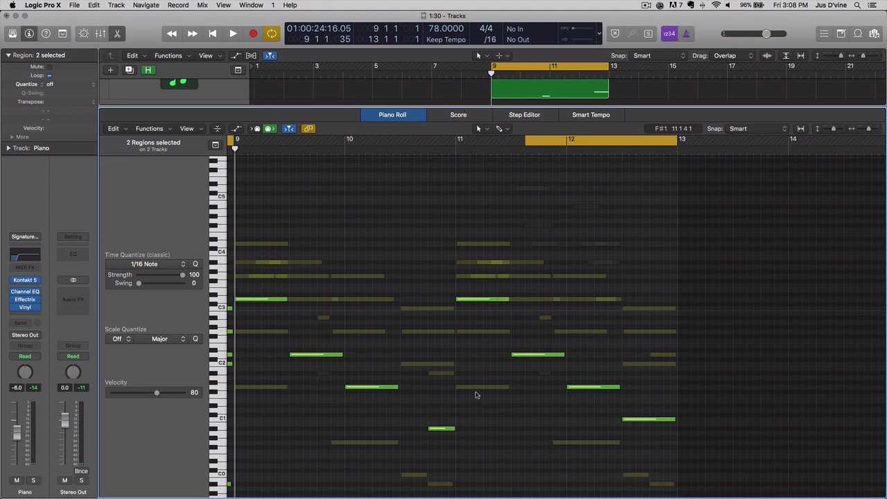
Loop the Scale region out to bar 13 and open it together with the Synth region in the Piano Roll.
key(x)
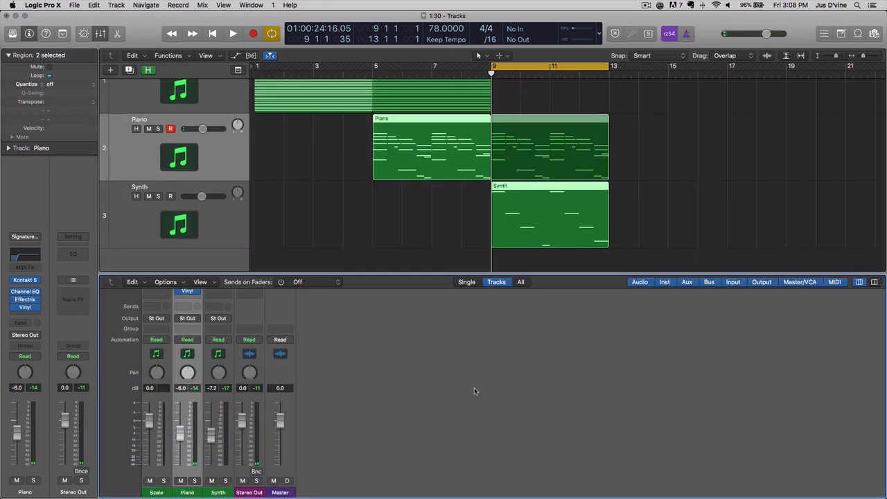
drag(491, 98, 608, 101)
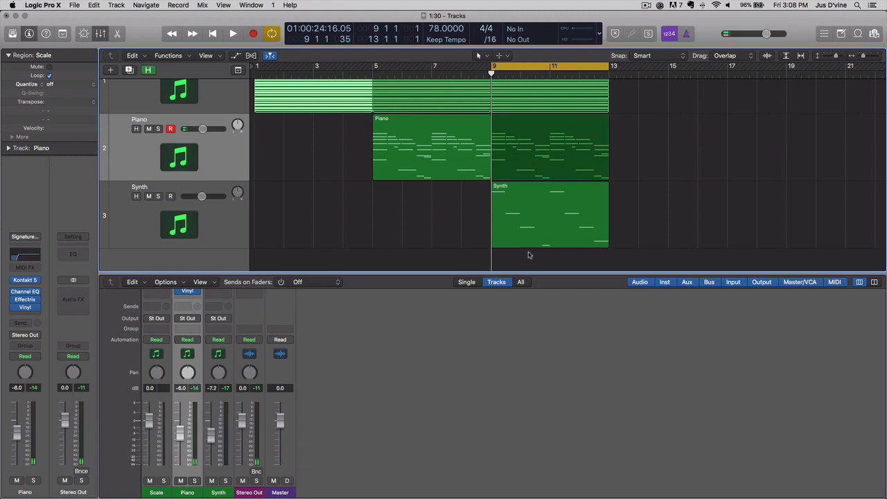
shift+click(532, 224)
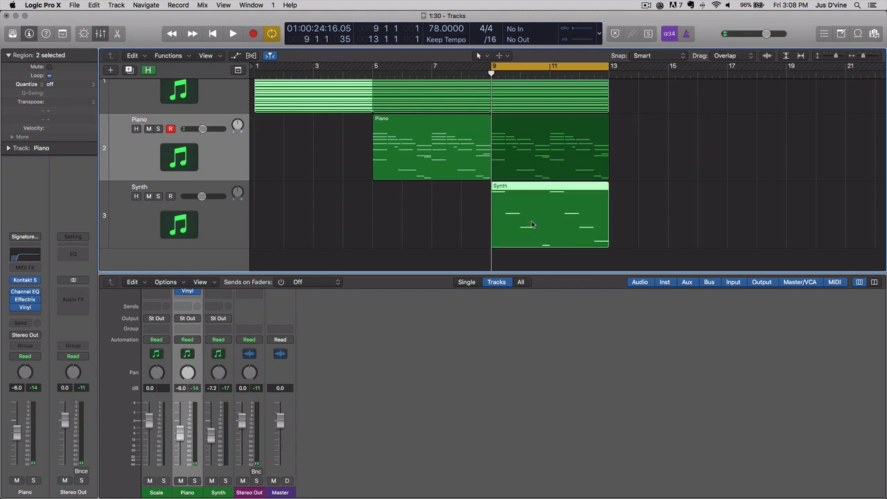
double_click(532, 223)
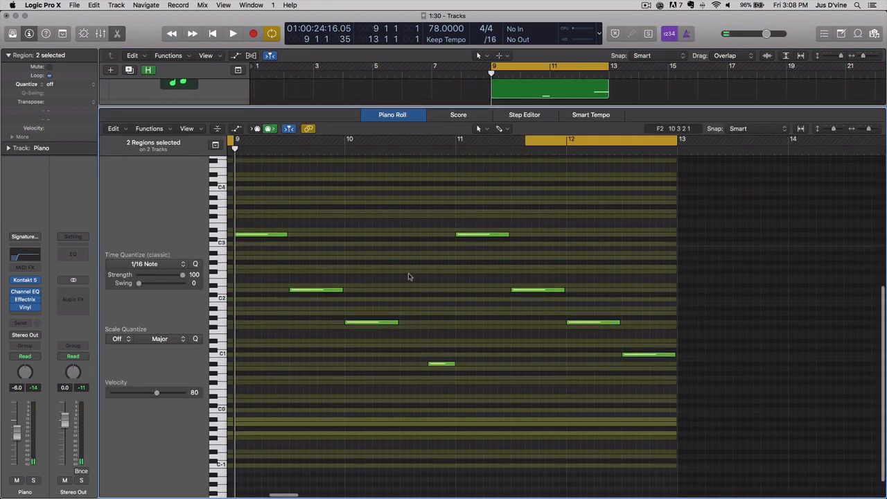